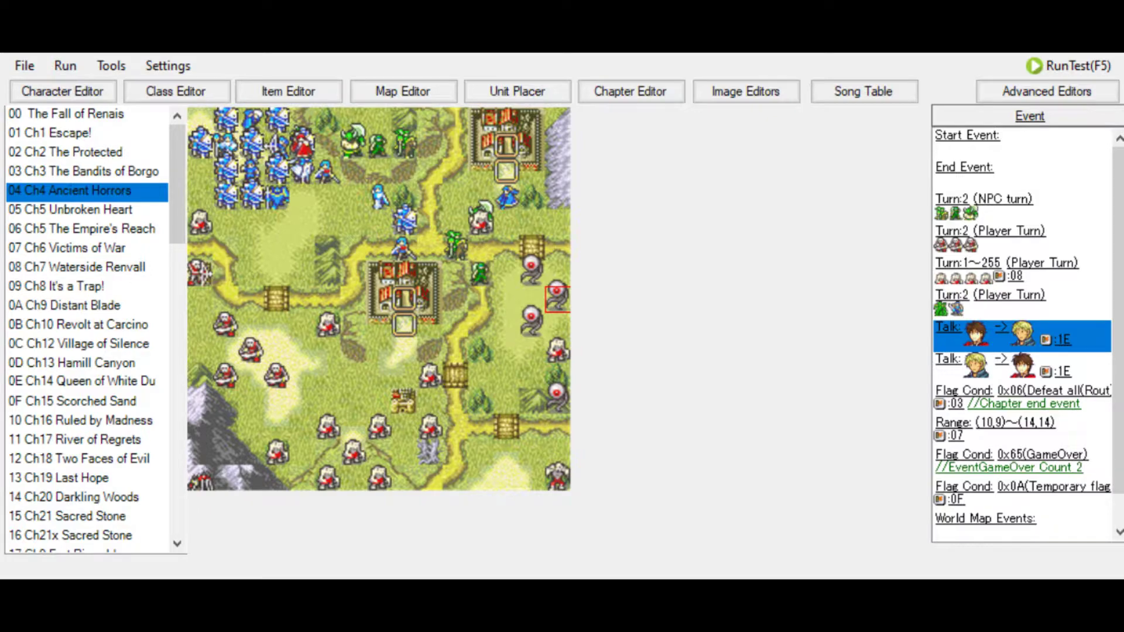
Review the existing talk events in Ch4 Ancient Horrors and Ch10 Revolt at Carcino
{"action": "left_click_drag", "start_coordinate": [720, 557], "coordinate": [996, 352]}
{"action": "left_click", "coordinate": [94, 323]}
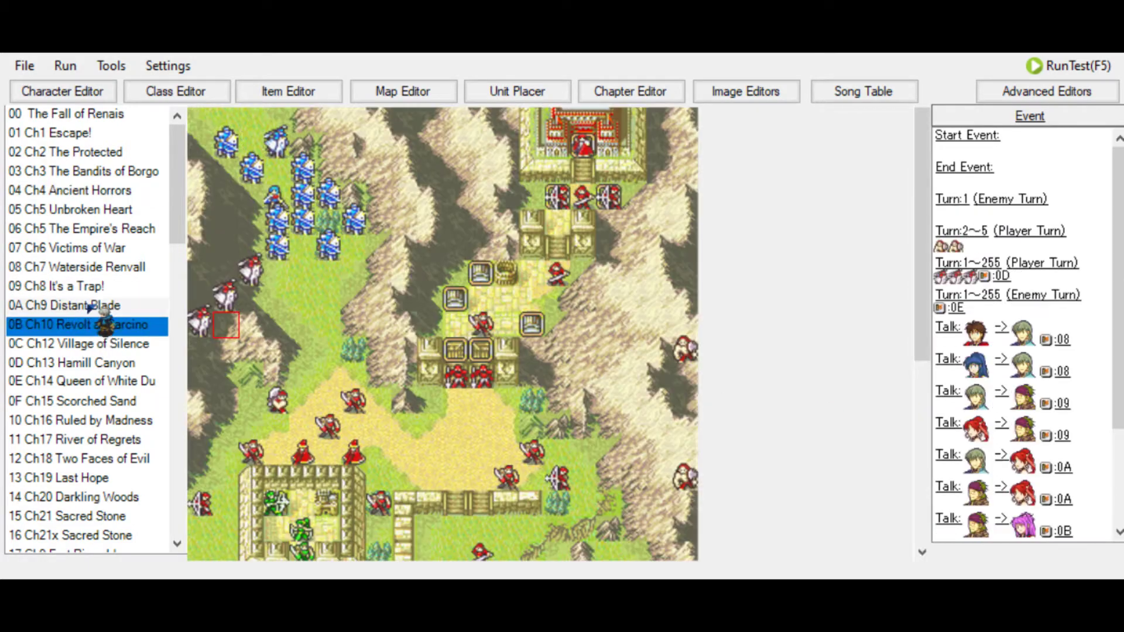
{"action": "left_click_drag", "start_coordinate": [845, 294], "coordinate": [1001, 400]}
{"action": "scroll", "coordinate": [1063, 401], "scroll_direction": "down", "scroll_amount": 1}
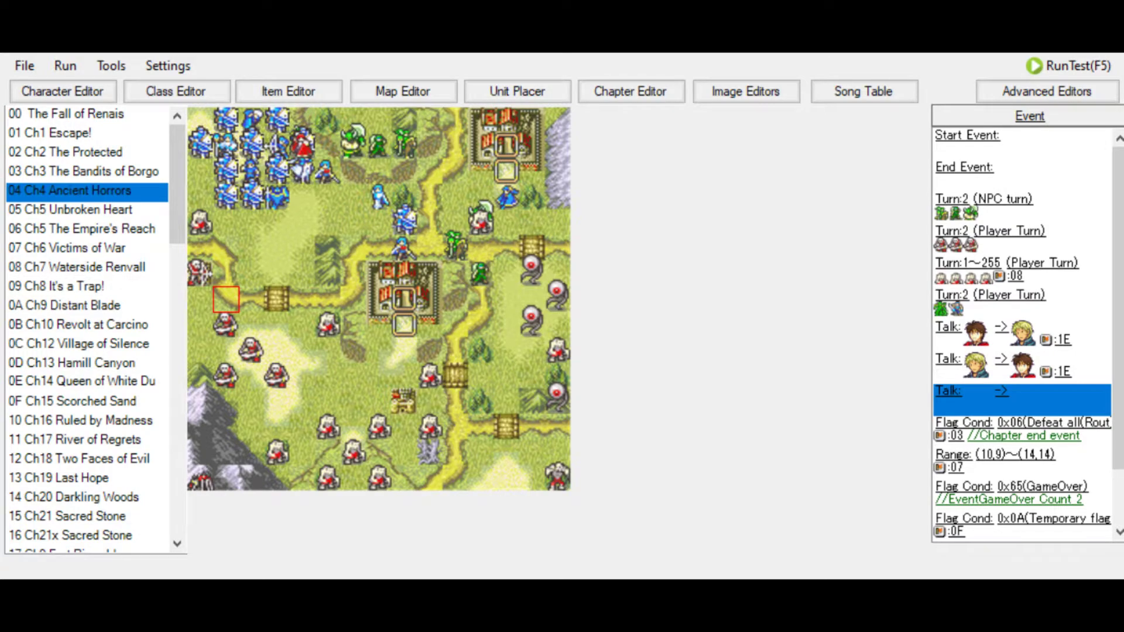
Open the blank talk event of Ch4 Ancient Horrors and select 03=Talk Condition as its generation type
{"action": "double_click", "coordinate": [1001, 399]}
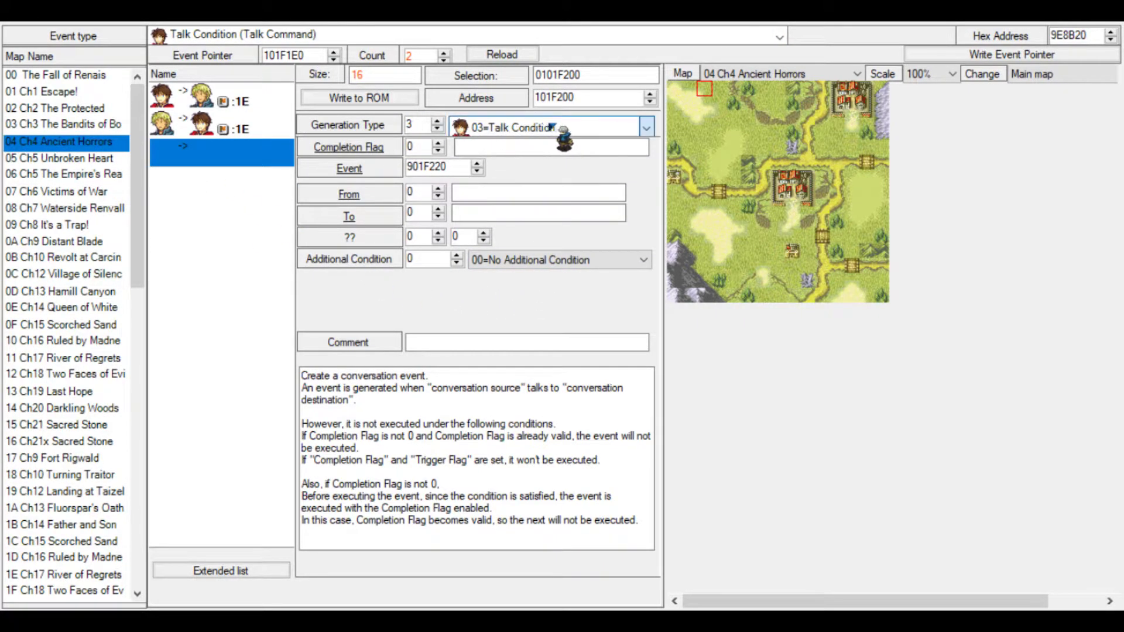
{"action": "left_click", "coordinate": [571, 127]}
{"action": "left_click", "coordinate": [559, 146]}
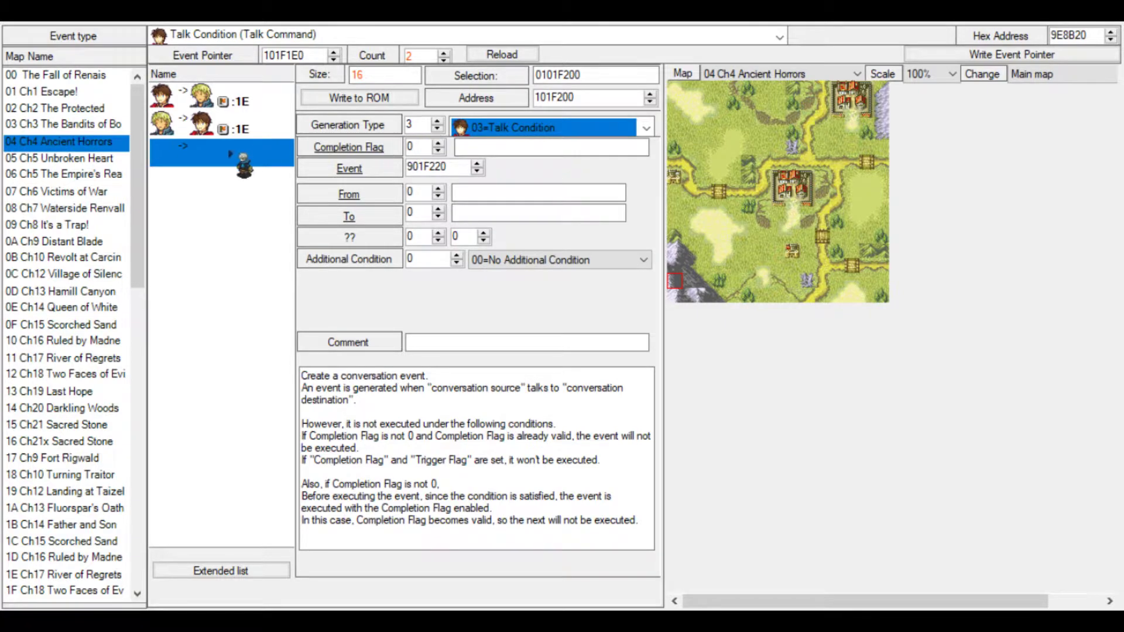
Examine the completion flags and character settings of the two existing Ch4 talk events
{"action": "left_click", "coordinate": [237, 130]}
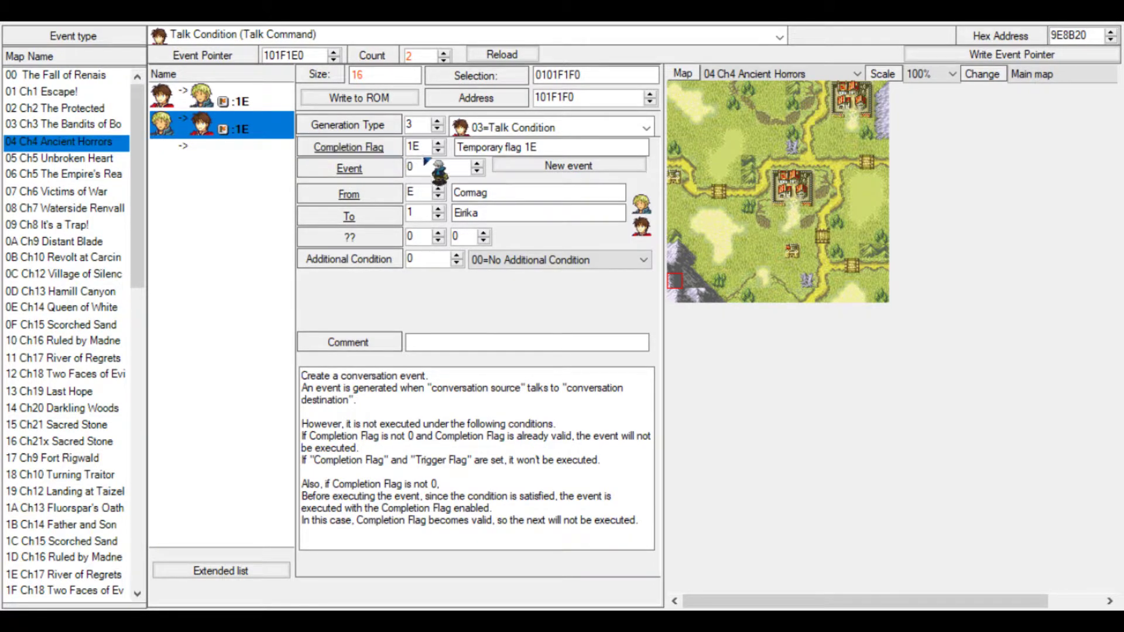
{"action": "left_click", "coordinate": [410, 147]}
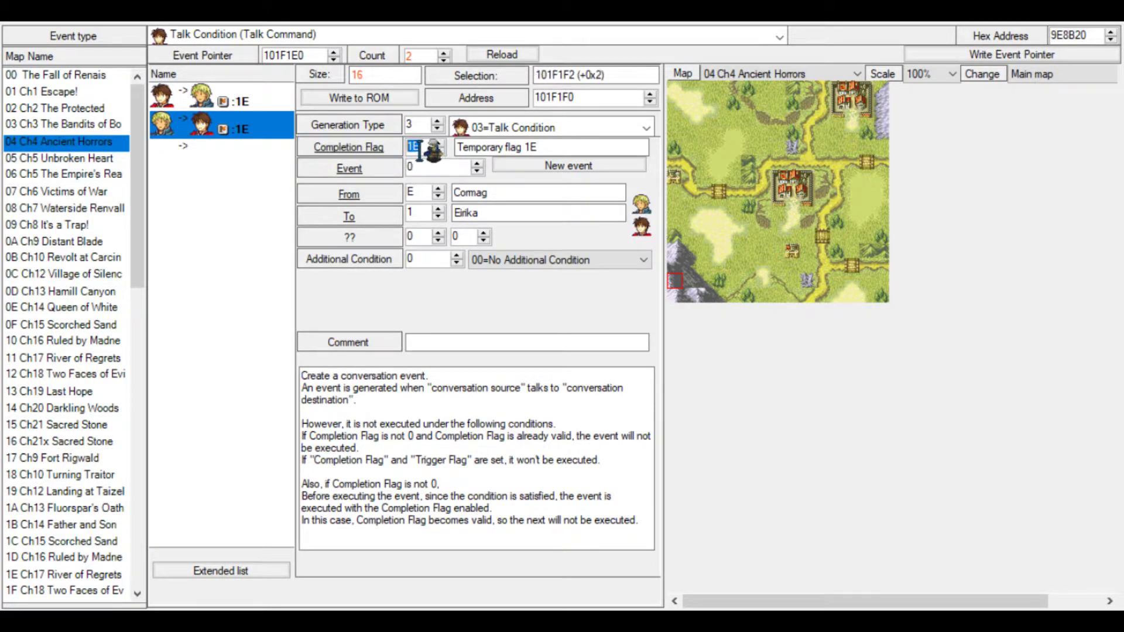
{"action": "mouse_move", "coordinate": [559, 147]}
{"action": "left_mouse_down"}
{"action": "mouse_move", "coordinate": [493, 148]}
{"action": "mouse_move", "coordinate": [552, 147]}
{"action": "left_mouse_up"}
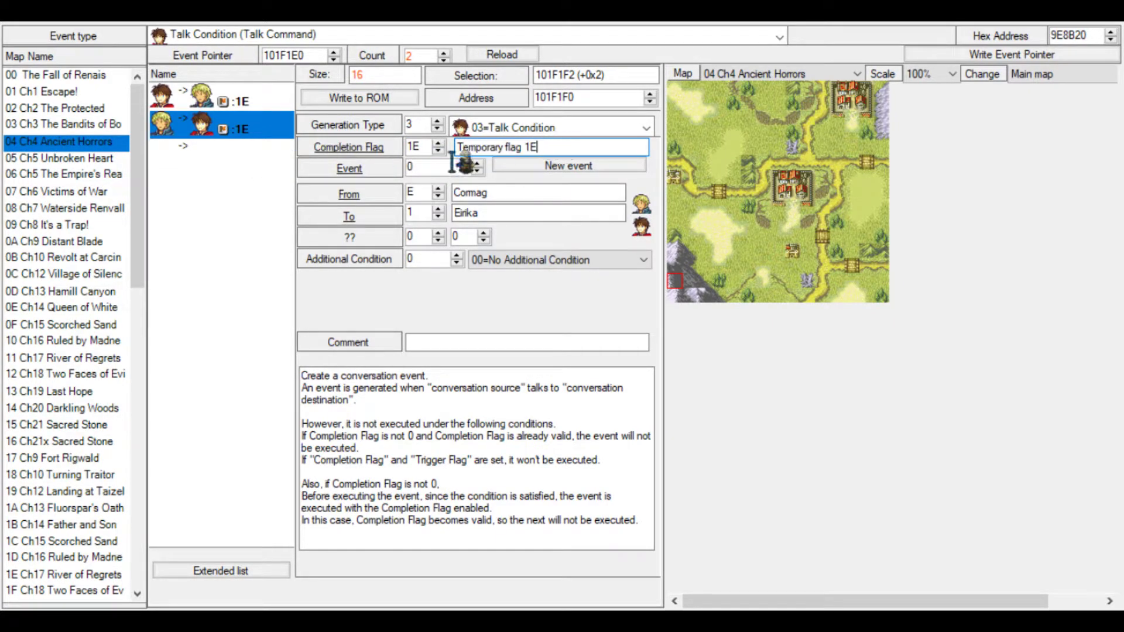
{"action": "left_click", "coordinate": [252, 100]}
{"action": "left_click", "coordinate": [247, 127]}
Set the blank talk event's completion flag to 23 and write it to the ROM
{"action": "left_click", "coordinate": [234, 152]}
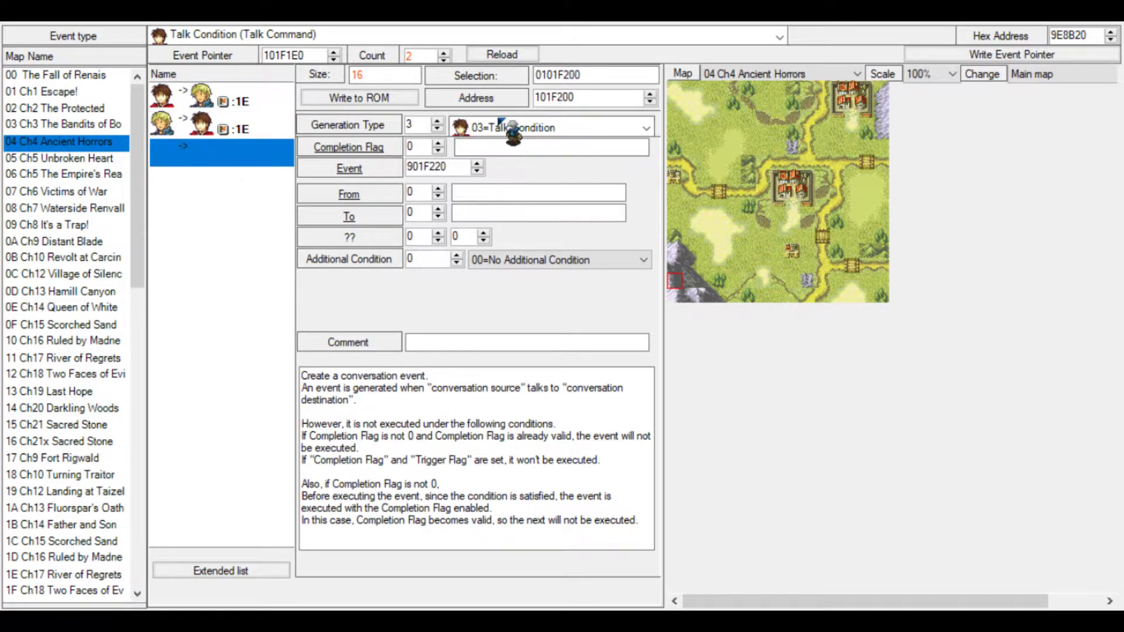
{"action": "double_click", "coordinate": [418, 146]}
{"action": "key", "text": "BackSpace"}
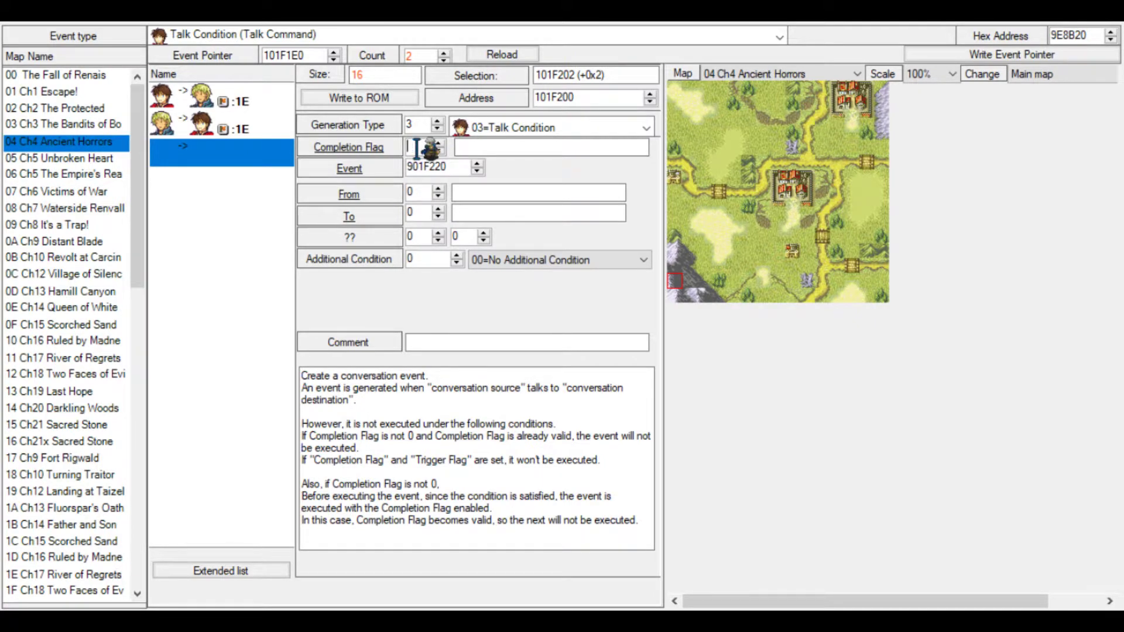
{"action": "type", "text": "2F"}
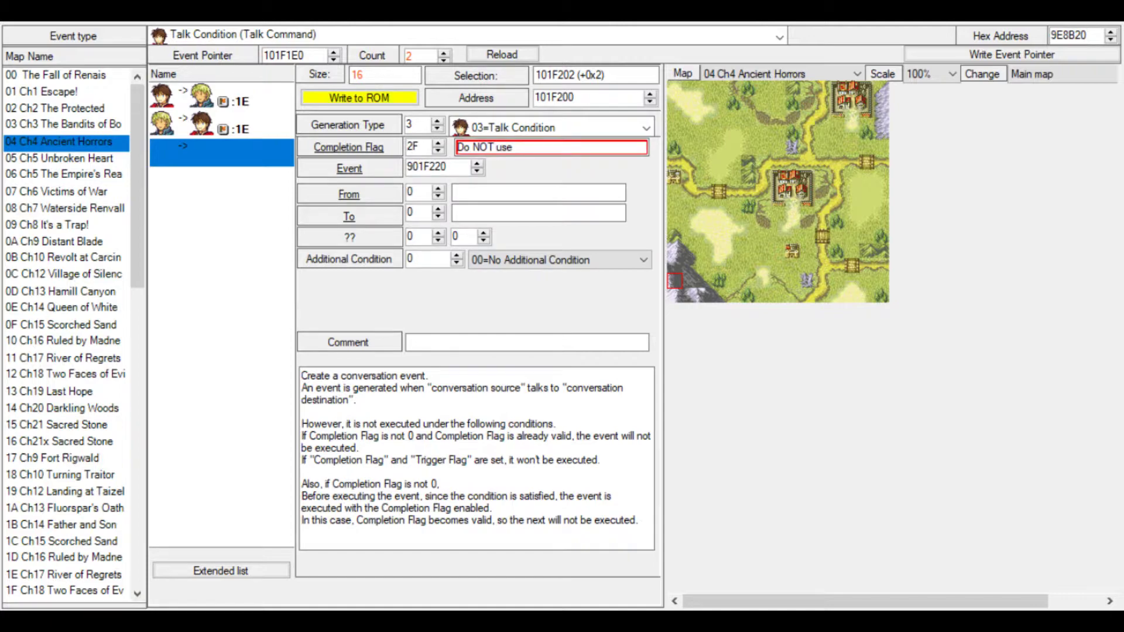
{"action": "left_click", "coordinate": [438, 151]}
{"action": "left_click", "coordinate": [437, 150]}
{"action": "left_click", "coordinate": [440, 150]}
{"action": "left_click", "coordinate": [440, 150]}
{"action": "left_click", "coordinate": [440, 150]}
{"action": "left_click", "coordinate": [440, 149]}
{"action": "left_click", "coordinate": [440, 150]}
{"action": "left_click", "coordinate": [440, 150]}
{"action": "left_click", "coordinate": [440, 149]}
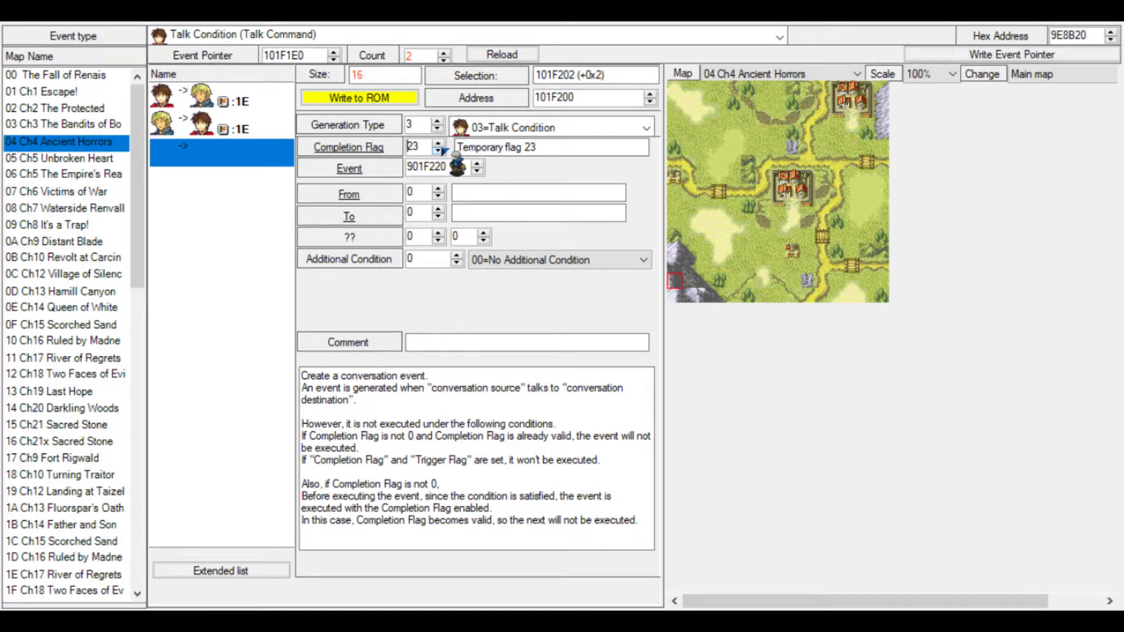
{"action": "left_click", "coordinate": [381, 98]}
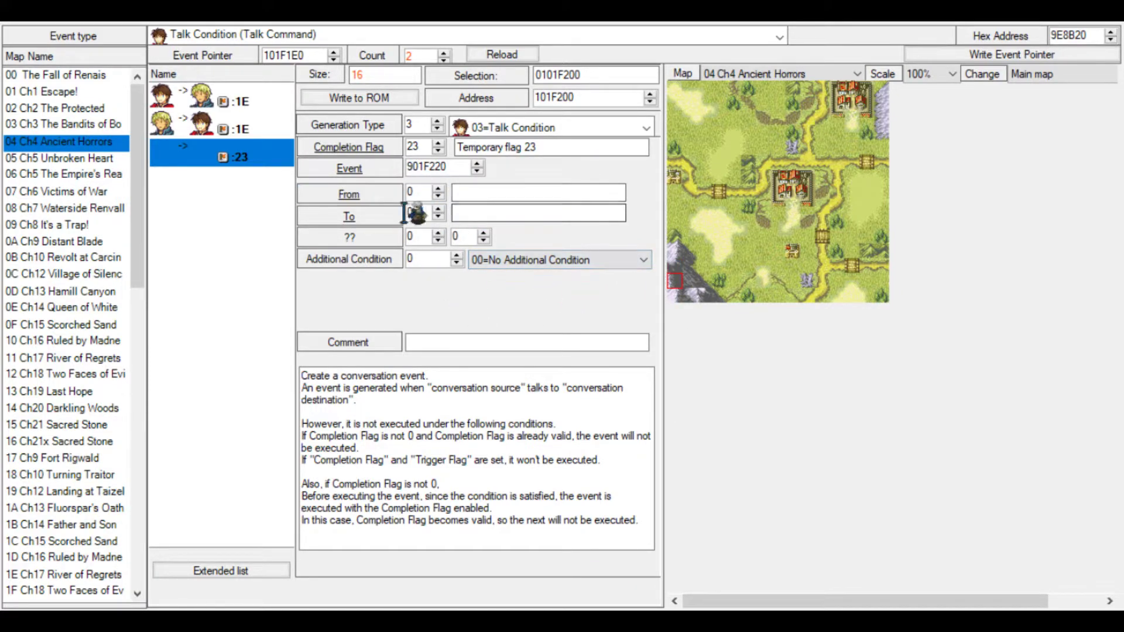
Set the new talk event from character 1 (Eirika) to character 2 (R.I.P. Seth) and write it to the ROM
{"action": "left_click", "coordinate": [438, 191]}
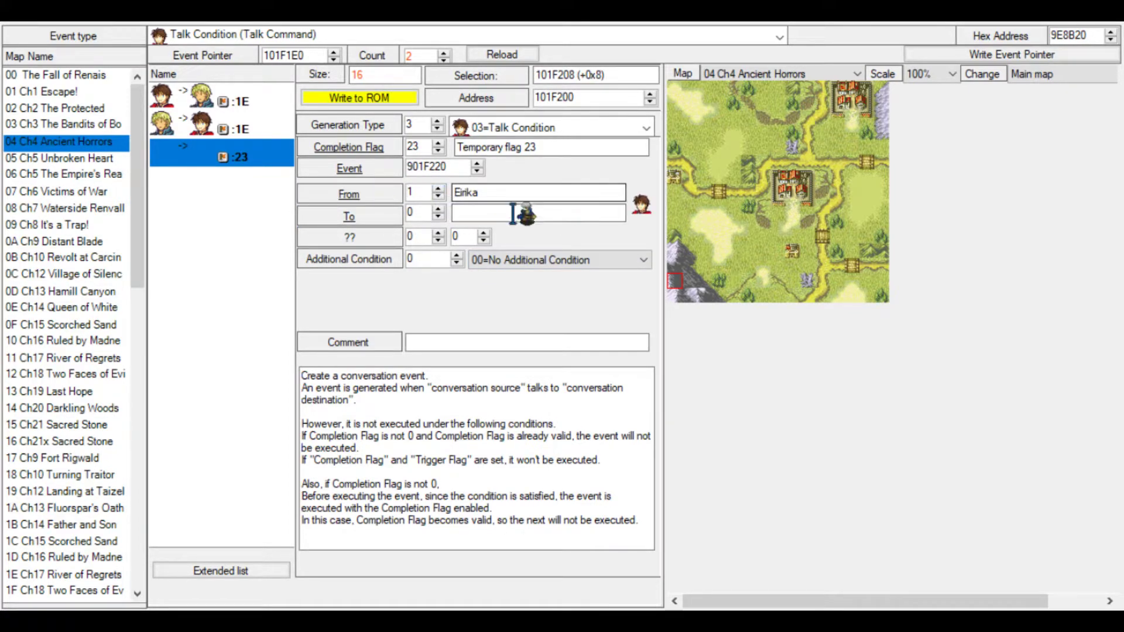
{"action": "double_click", "coordinate": [438, 209]}
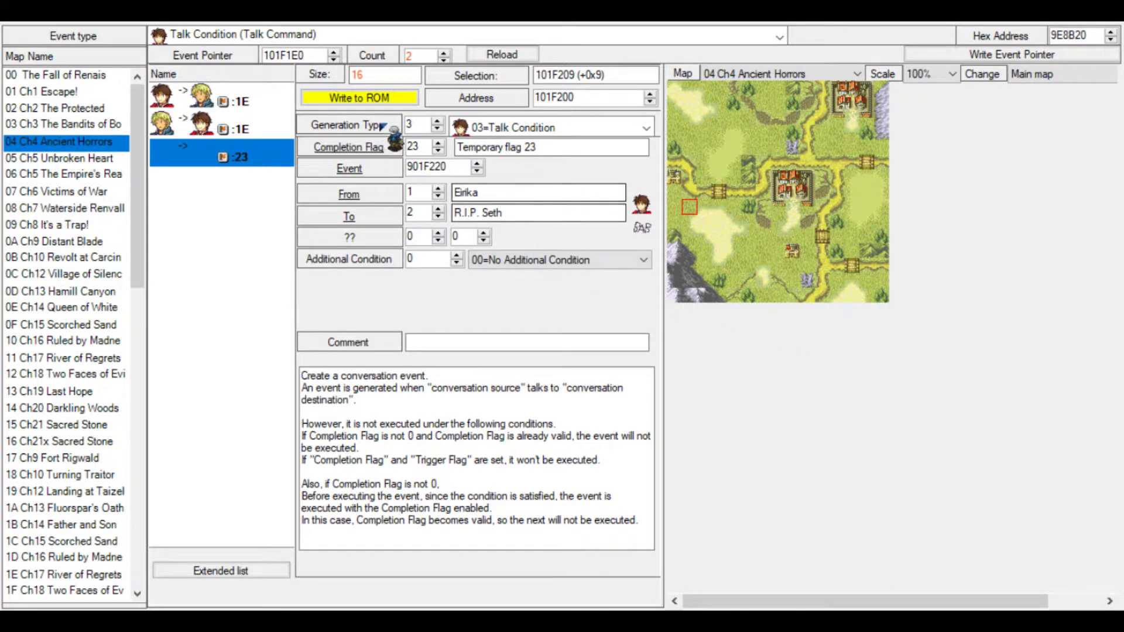
{"action": "left_click", "coordinate": [387, 98]}
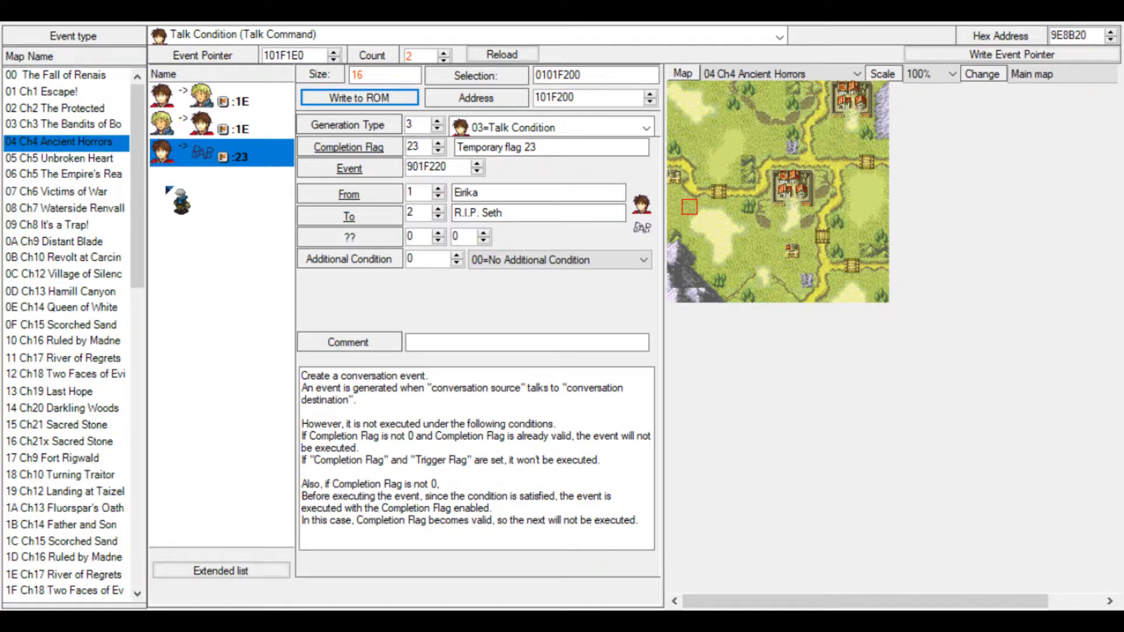
{"action": "left_click", "coordinate": [231, 572]}
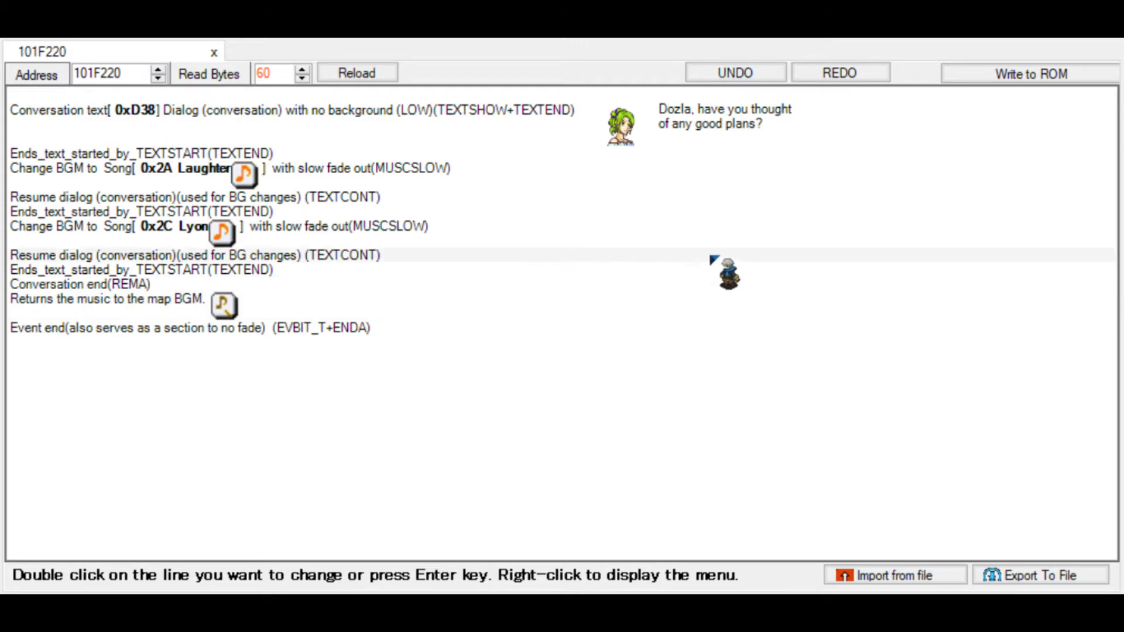
Switch the event's conversation text to D37, then change it back to D38
{"action": "left_click", "coordinate": [726, 128]}
{"action": "double_click", "coordinate": [726, 128]}
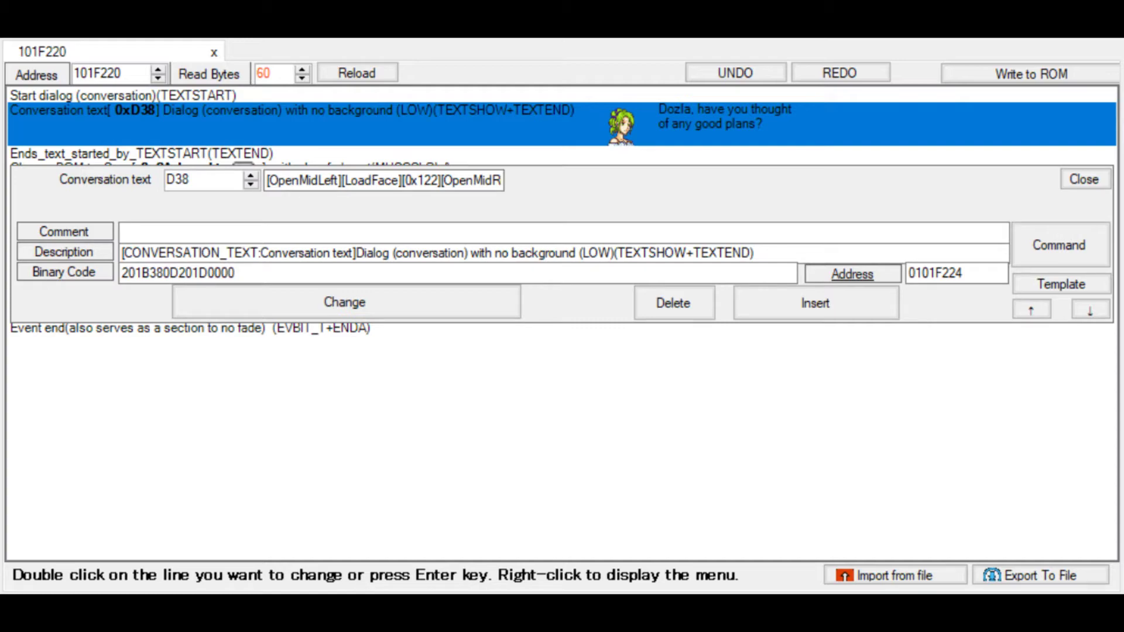
{"action": "left_click", "coordinate": [251, 185]}
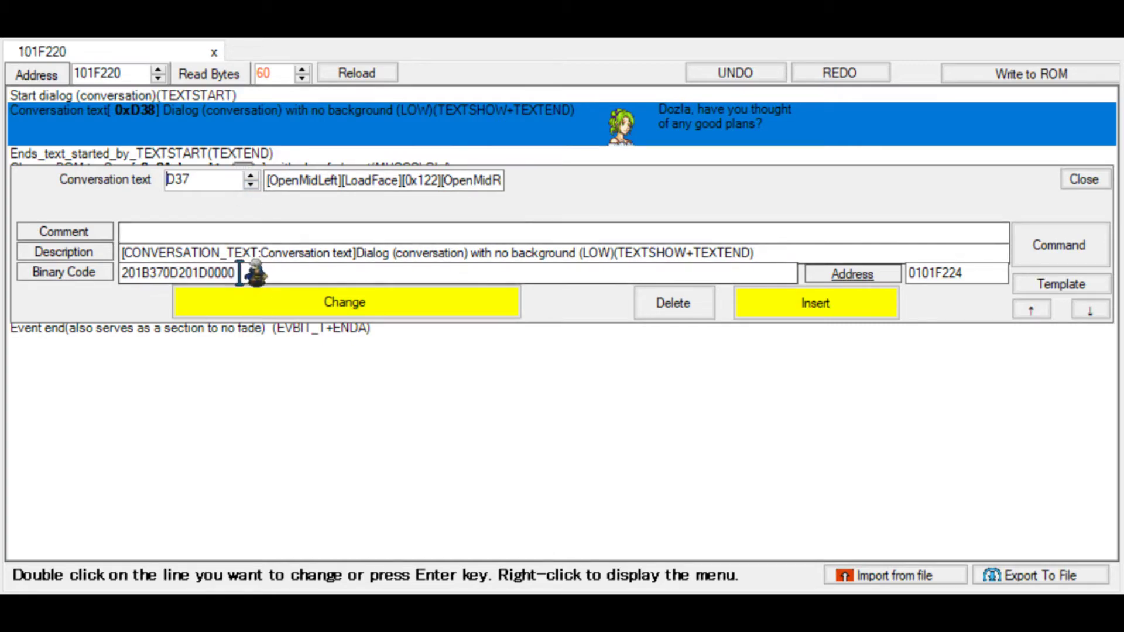
{"action": "left_click", "coordinate": [257, 302]}
{"action": "key", "text": "Return"}
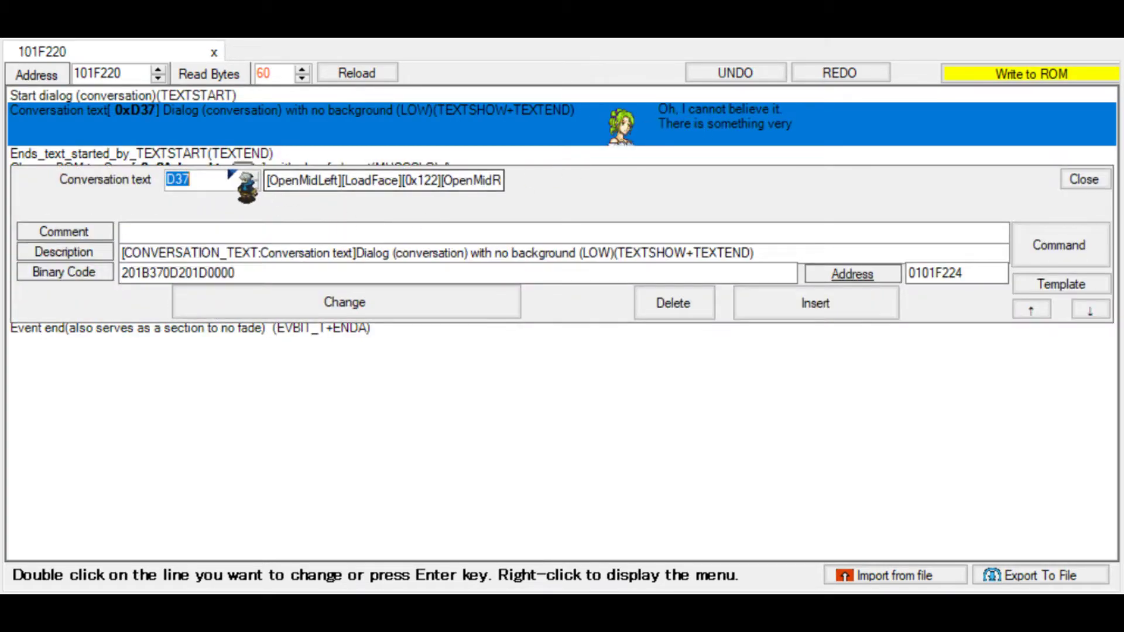
{"action": "left_click", "coordinate": [250, 176]}
{"action": "left_click", "coordinate": [363, 303]}
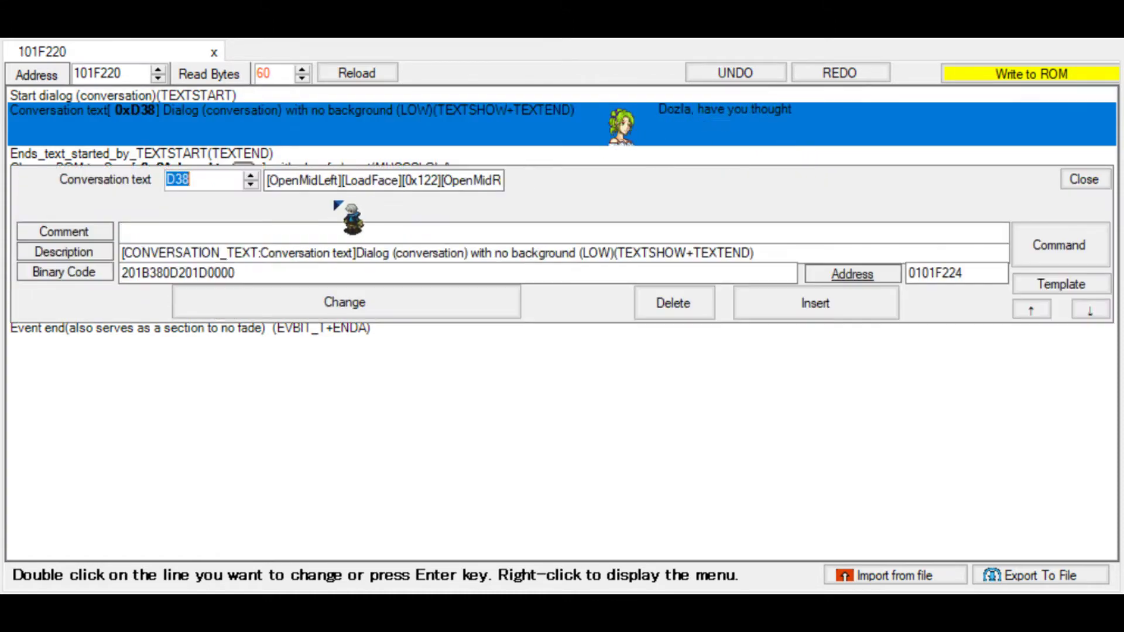
{"action": "key", "text": "Return"}
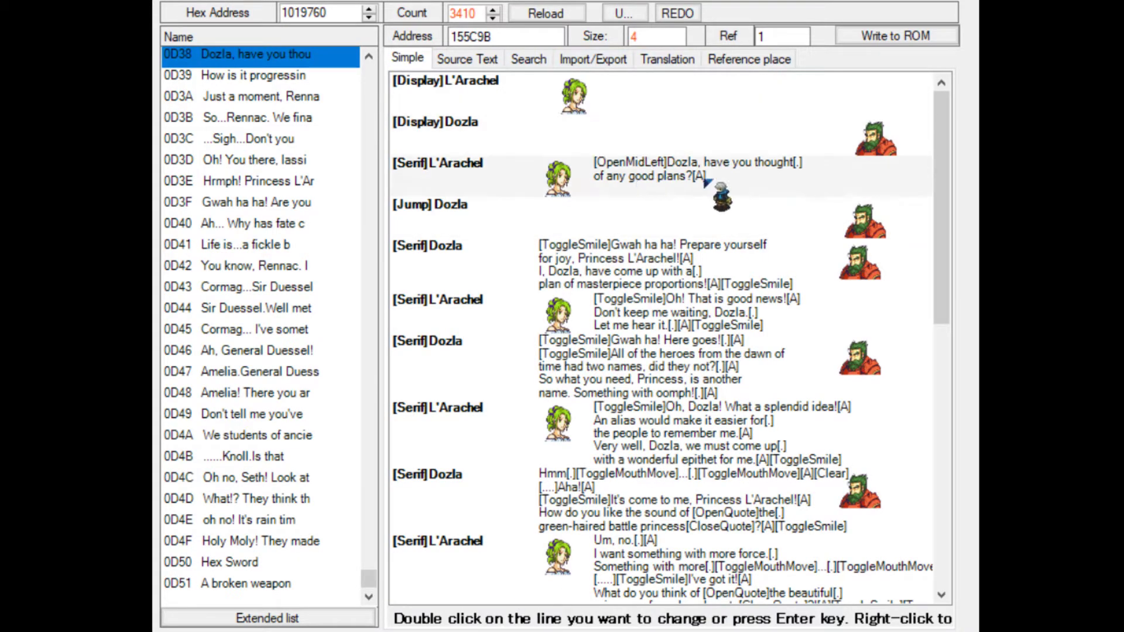
{"action": "double_click", "coordinate": [667, 172]}
{"action": "left_click", "coordinate": [587, 158]}
{"action": "key", "text": "Return"}
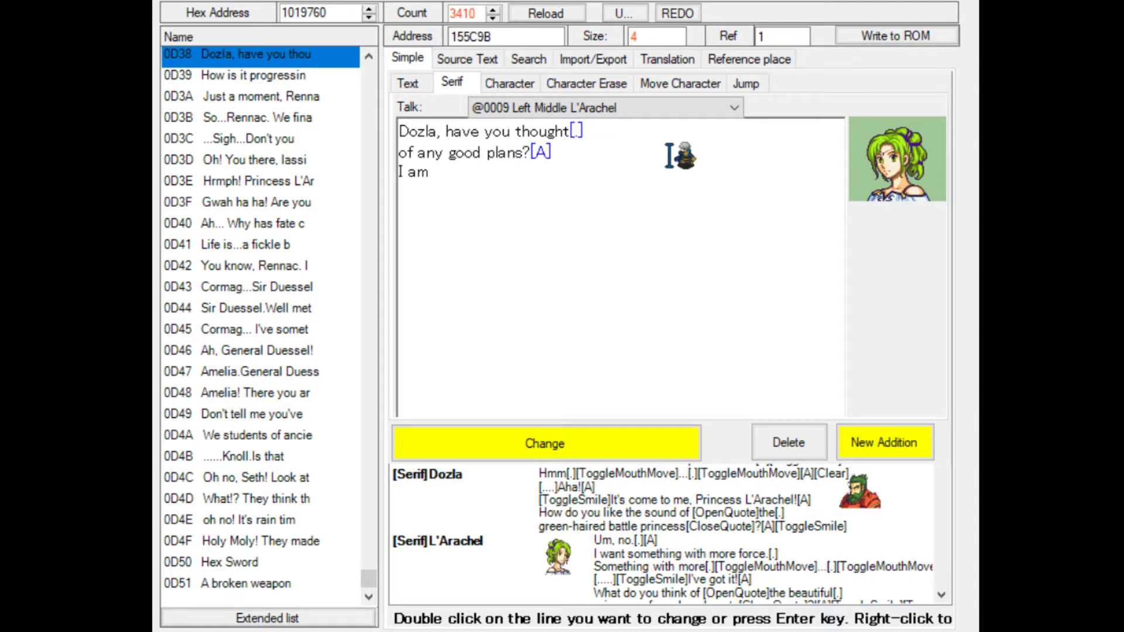
{"action": "type", "text": "I am a good unit, I swear!@0003[Loa"}
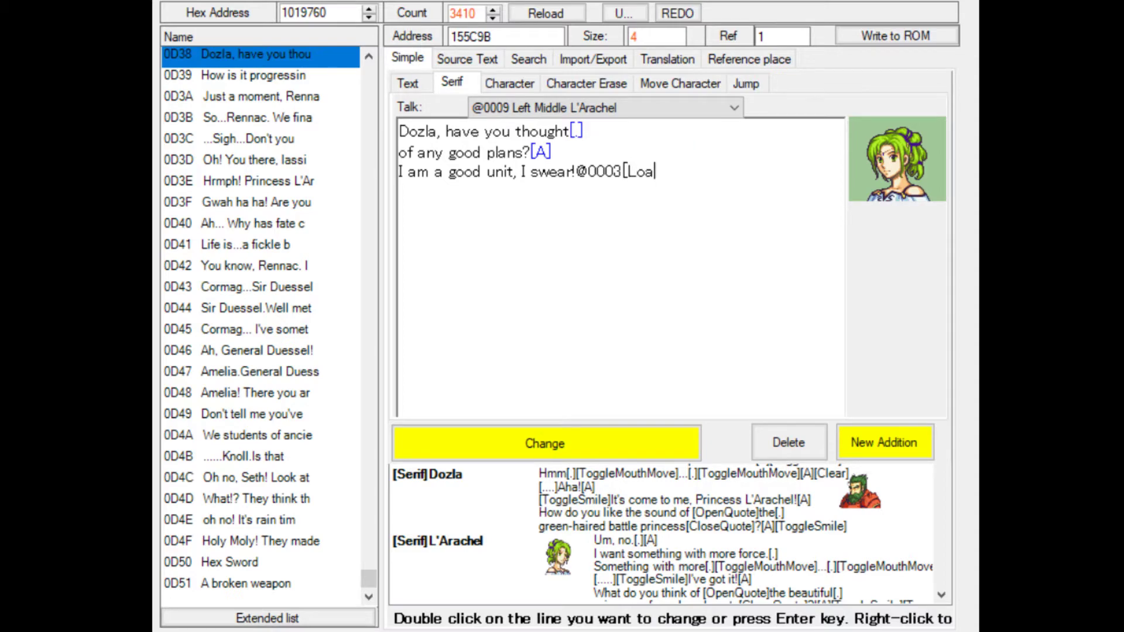
{"action": "type", "text": "dOverworldFaces"}
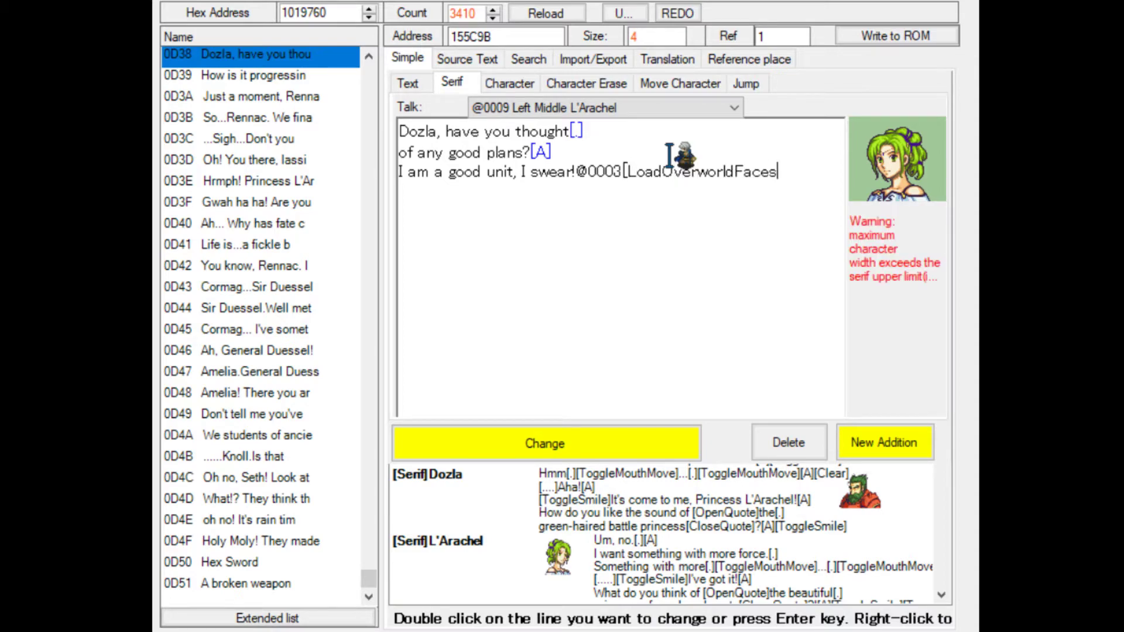
{"action": "type", "text": "]"}
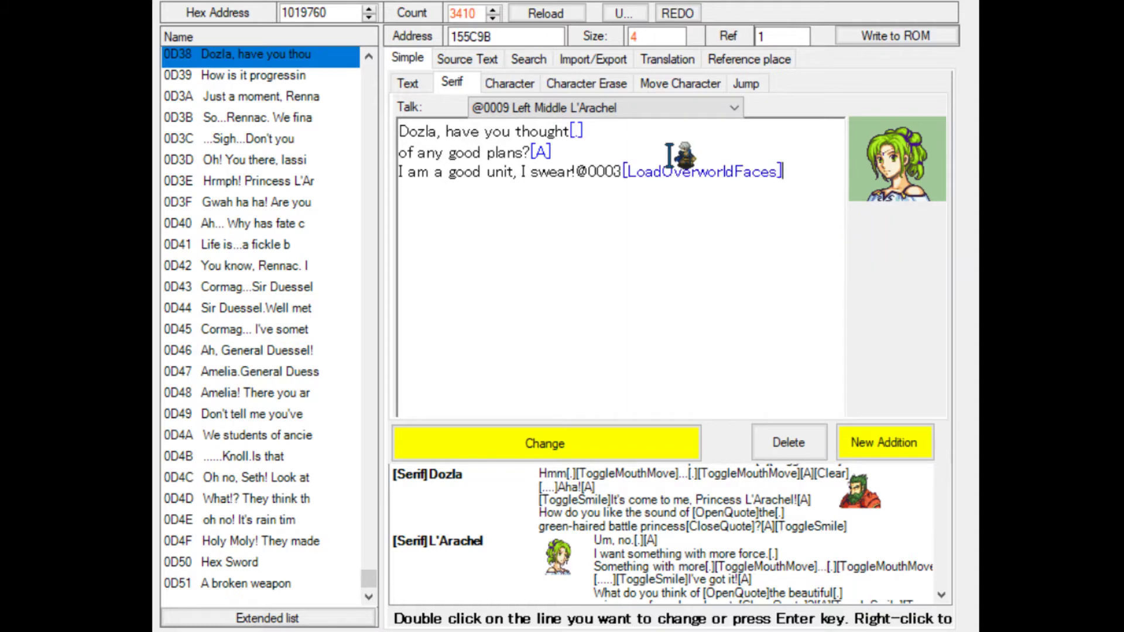
{"action": "left_click_drag", "start_coordinate": [801, 171], "coordinate": [629, 171]}
{"action": "left_click", "coordinate": [795, 165]}
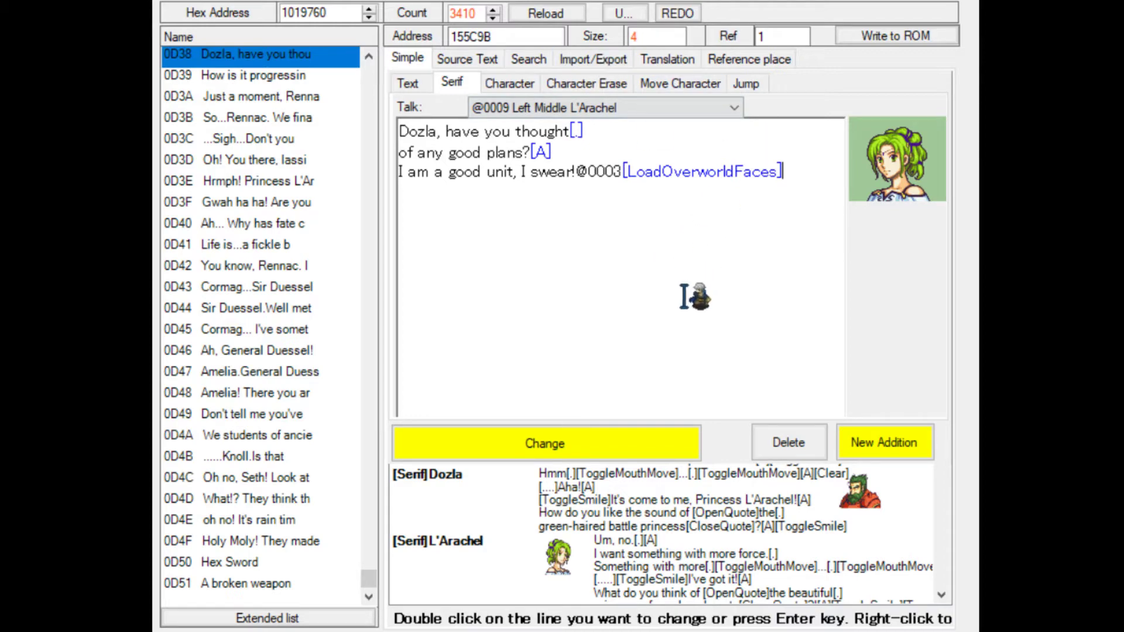
{"action": "left_click", "coordinate": [673, 443]}
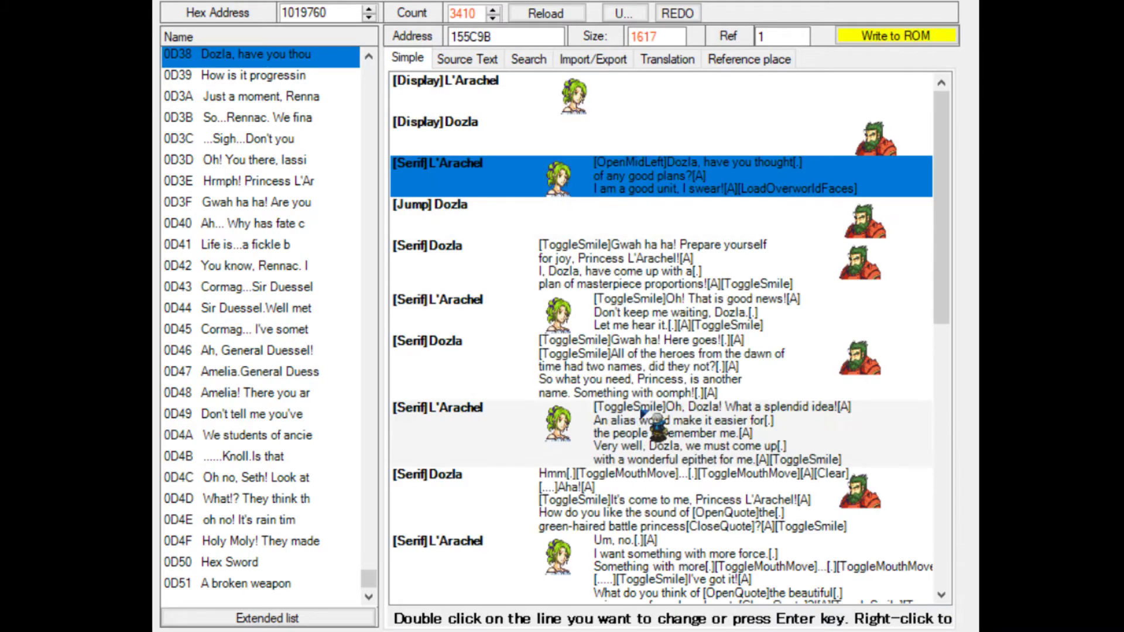
{"action": "left_click", "coordinate": [896, 36]}
Append [LoadOverworldFaces] to Dozla's "Gwah ha!" dialogue and write the text to the ROM
{"action": "scroll", "coordinate": [670, 339], "scroll_direction": "down", "scroll_amount": 10}
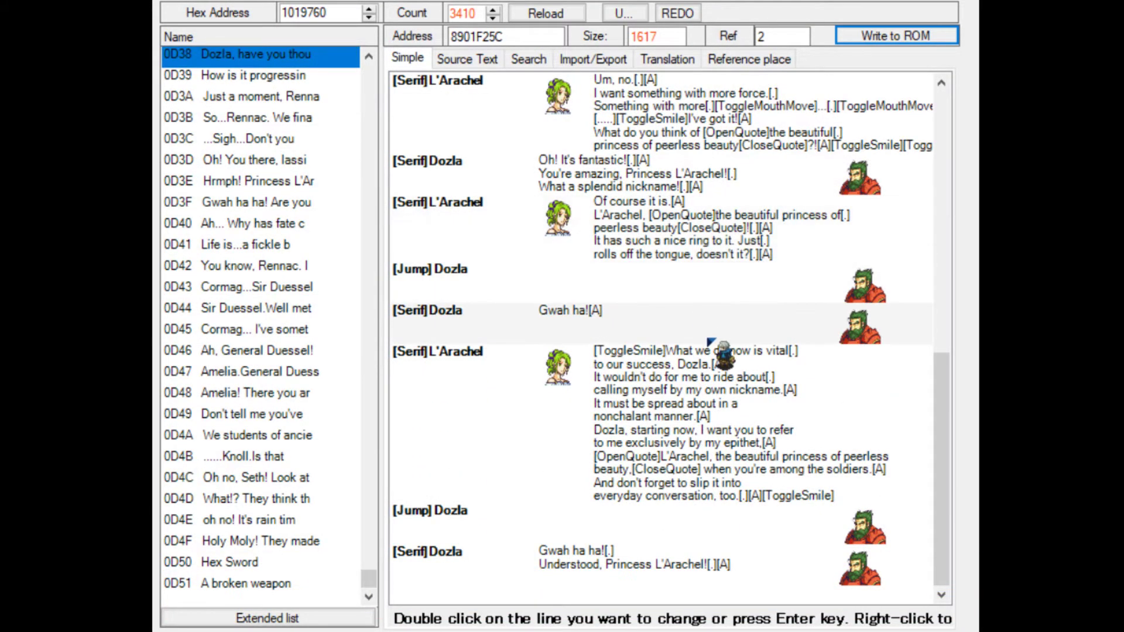
{"action": "double_click", "coordinate": [654, 312]}
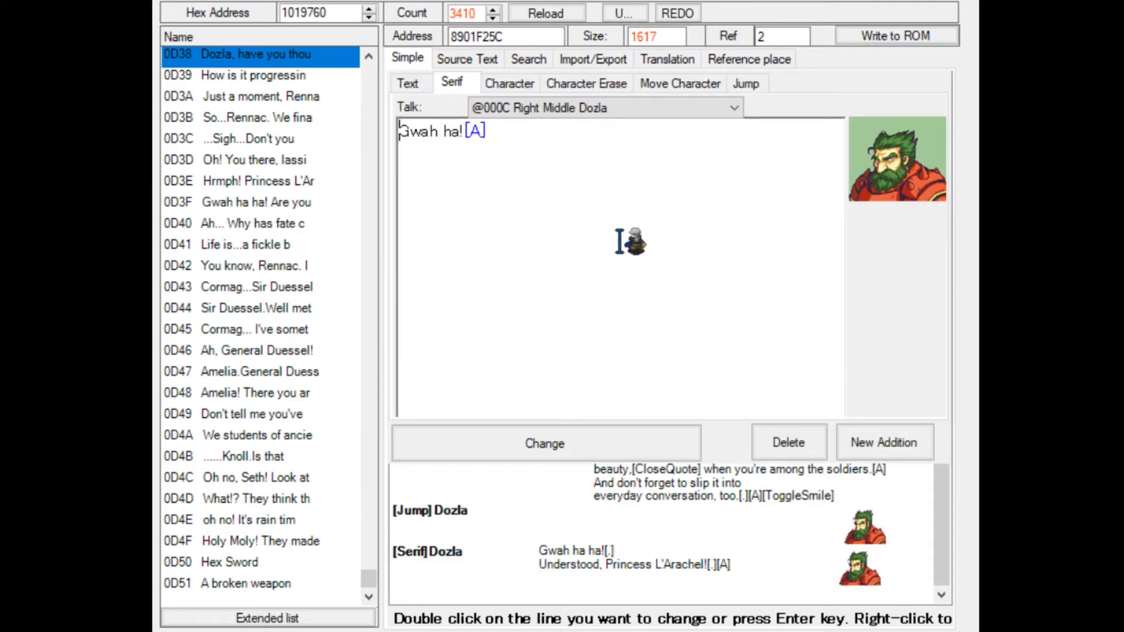
{"action": "key", "text": "Return"}
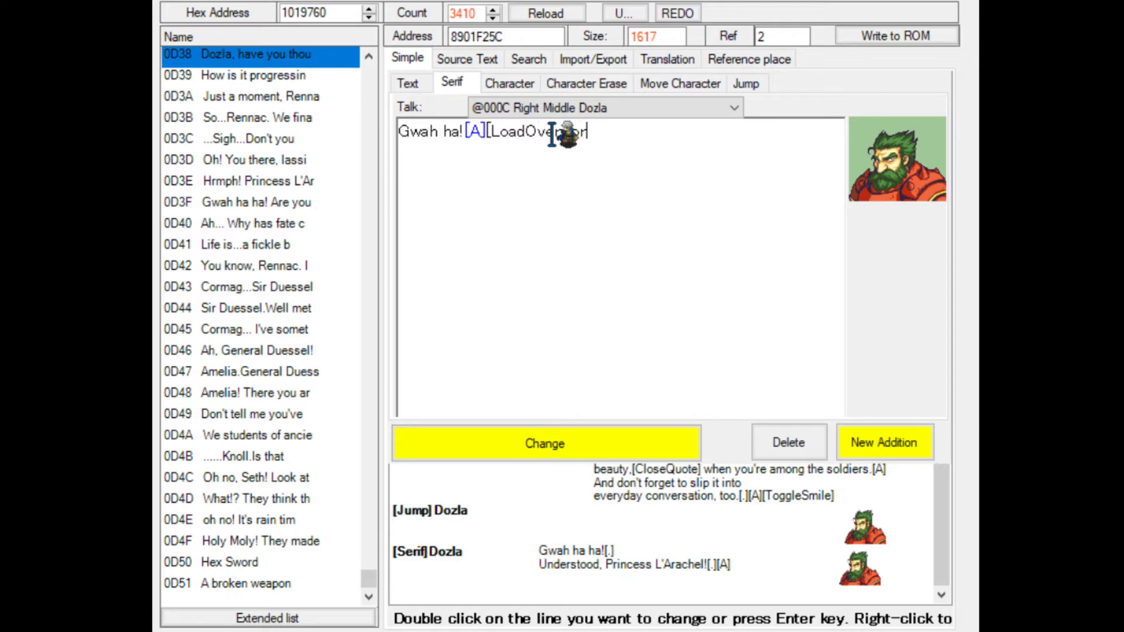
{"action": "type", "text": "dFaces"}
{"action": "left_click", "coordinate": [572, 437]}
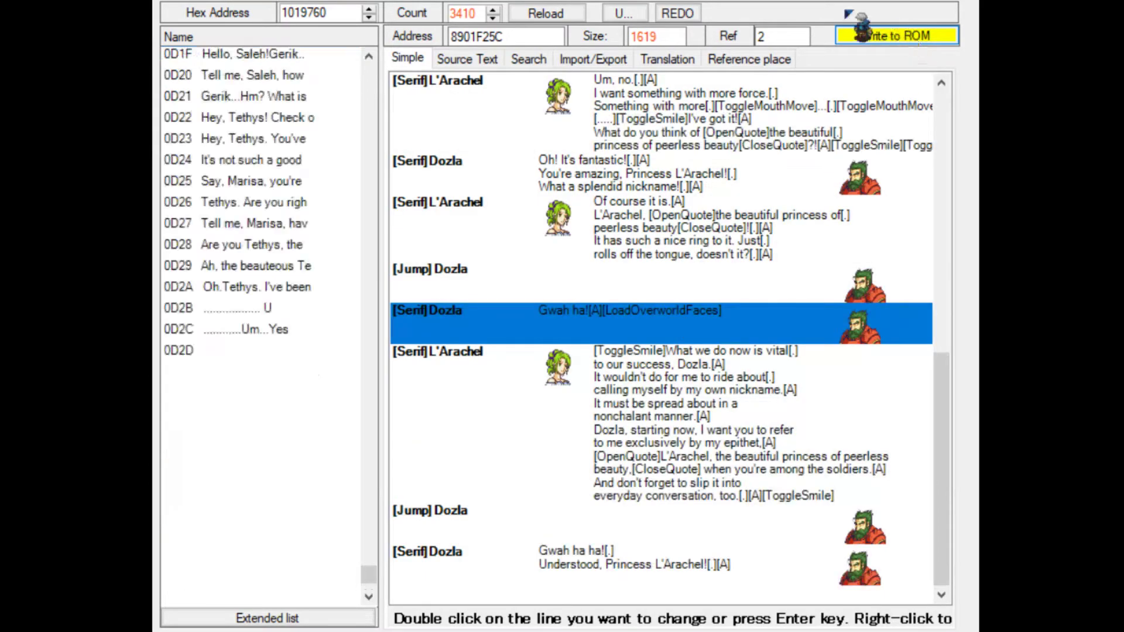
{"action": "left_click", "coordinate": [849, 26]}
Change the character displayed at the Left Middle place from L'Arachel to 2 (Eirika)
{"action": "double_click", "coordinate": [576, 94]}
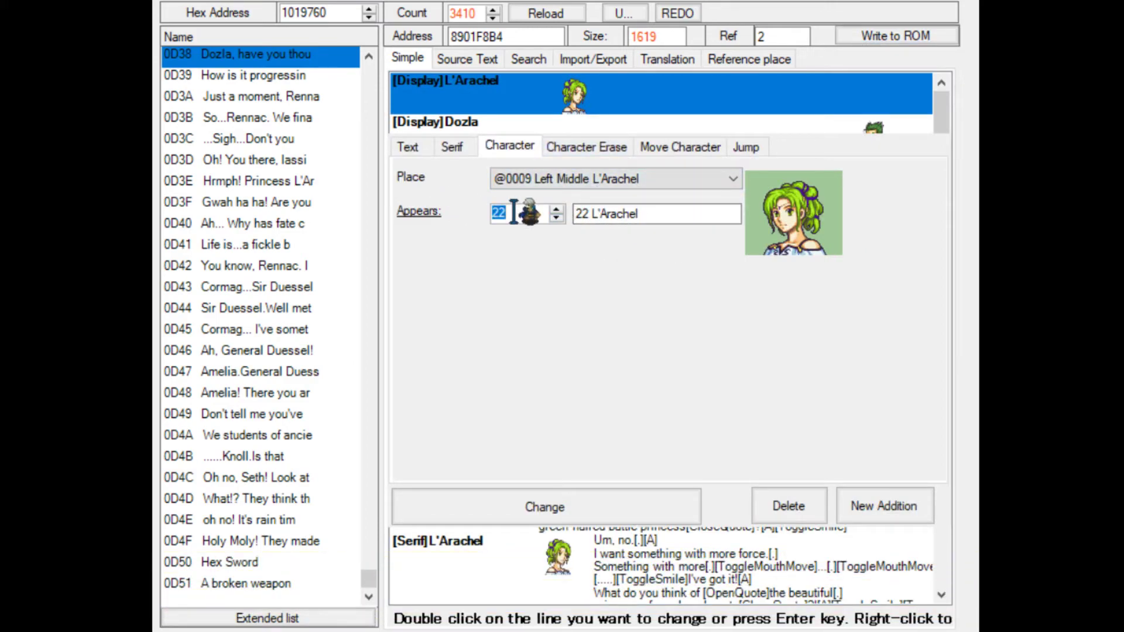
{"action": "type", "text": "2"}
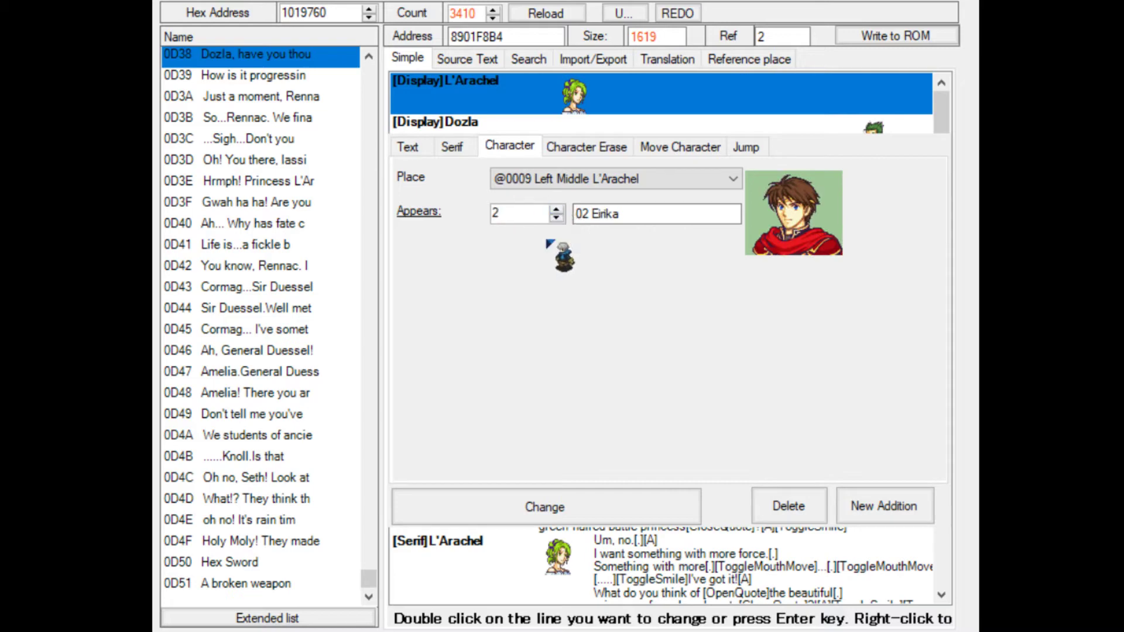
{"action": "left_click", "coordinate": [609, 509]}
Change the character displayed at the Right Middle place from Dozla to 4 (R.I.P. Seth)
{"action": "left_click", "coordinate": [883, 134]}
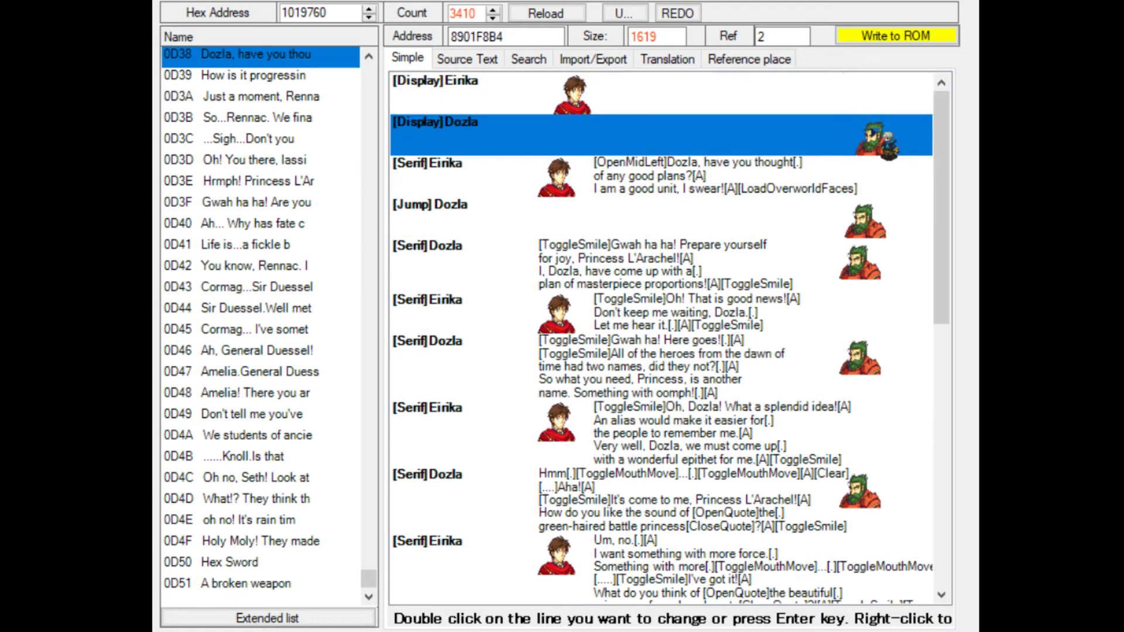
{"action": "double_click", "coordinate": [882, 136]}
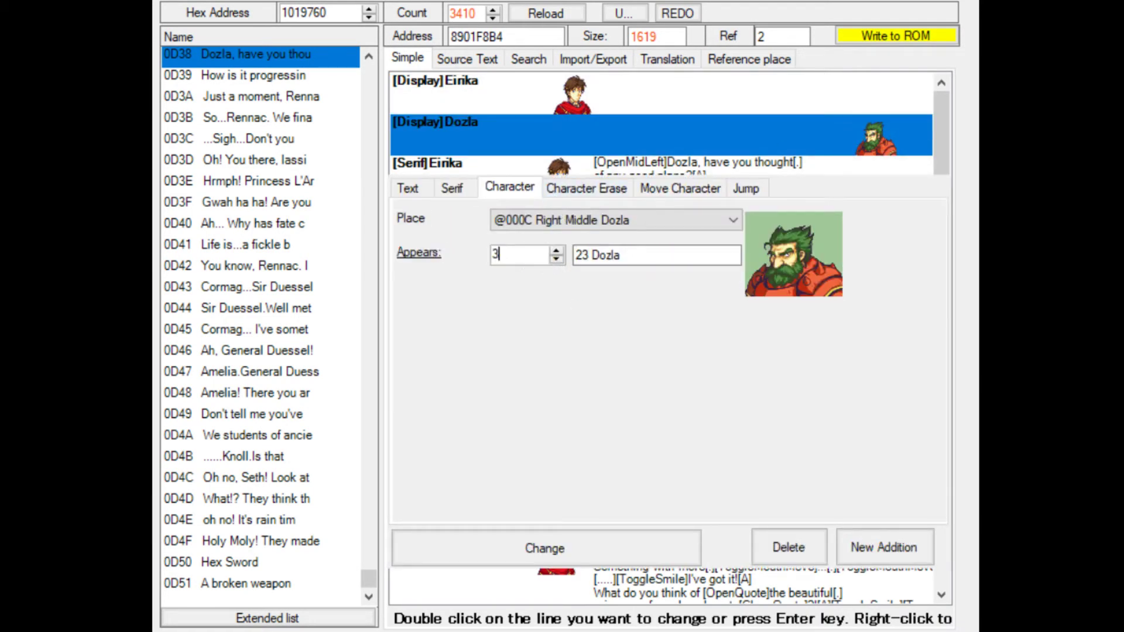
{"action": "type", "text": "3"}
{"action": "left_click", "coordinate": [555, 251]}
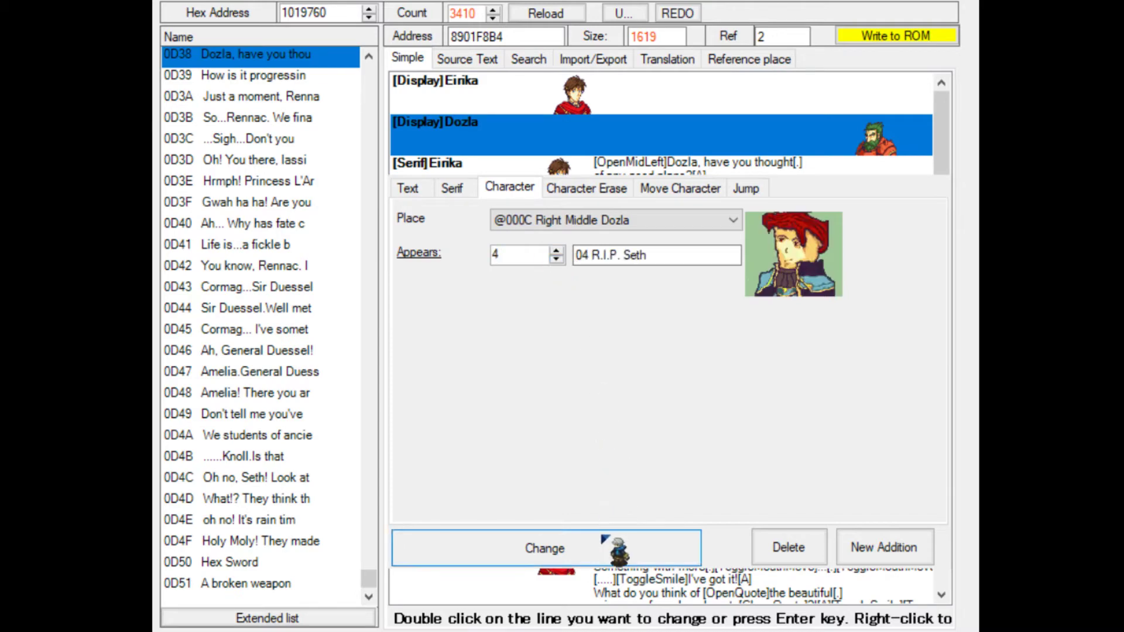
{"action": "left_click", "coordinate": [545, 548]}
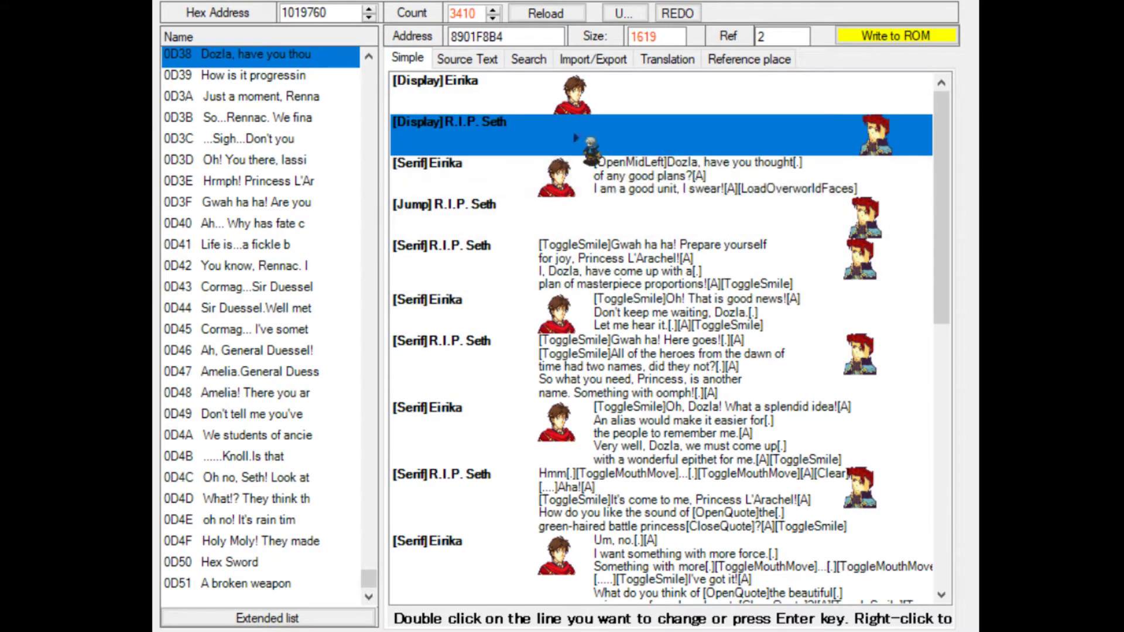
Reapply character 2 (Eirika) at the Left Middle place and write the conversation text to the ROM
{"action": "key", "text": "Up"}
{"action": "key", "text": "Return"}
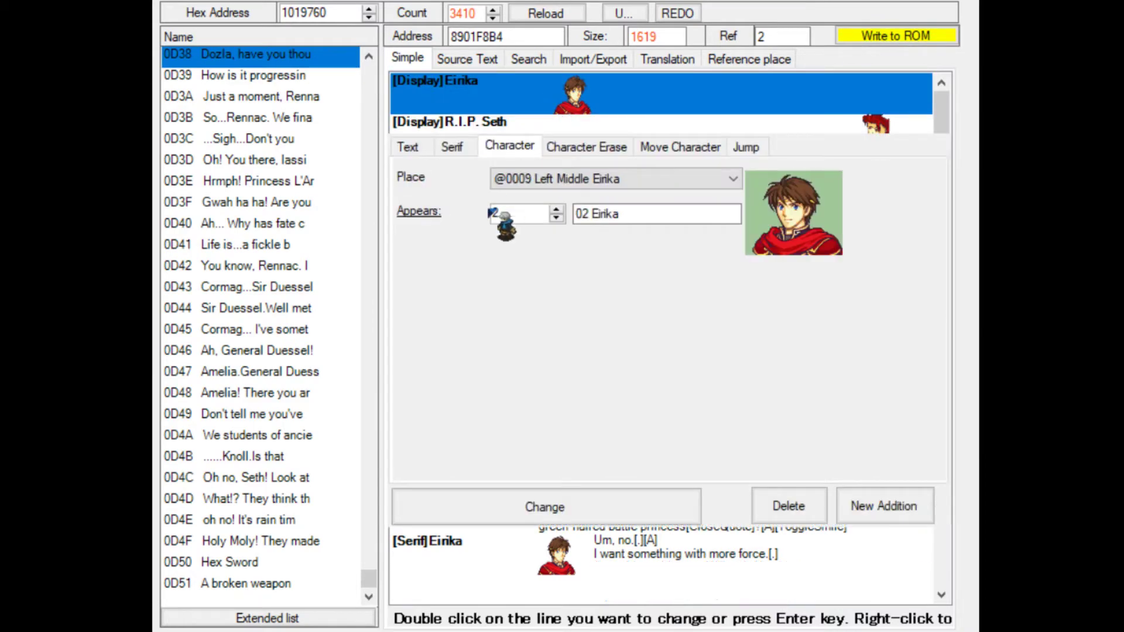
{"action": "left_click", "coordinate": [557, 209]}
{"action": "left_click", "coordinate": [557, 216]}
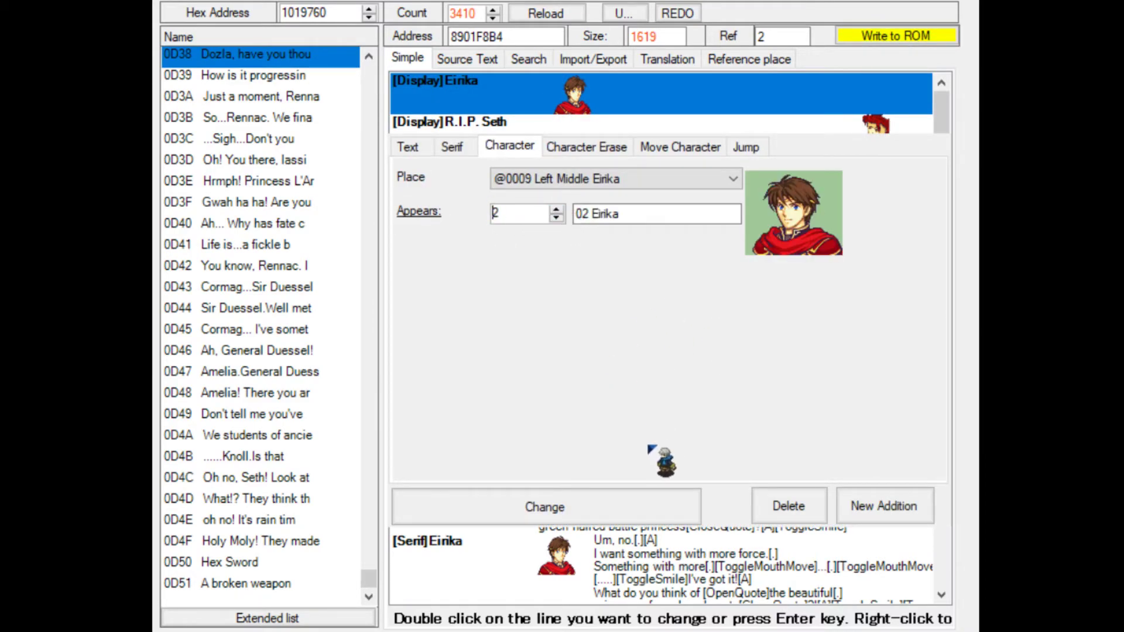
{"action": "left_click", "coordinate": [638, 505]}
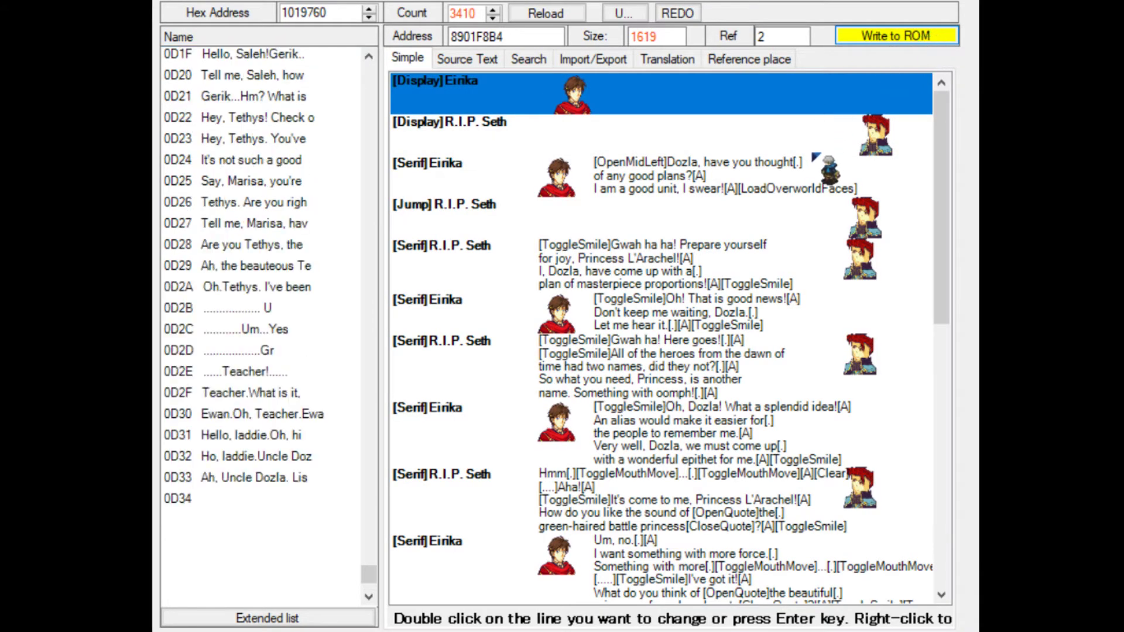
{"action": "left_click", "coordinate": [896, 36]}
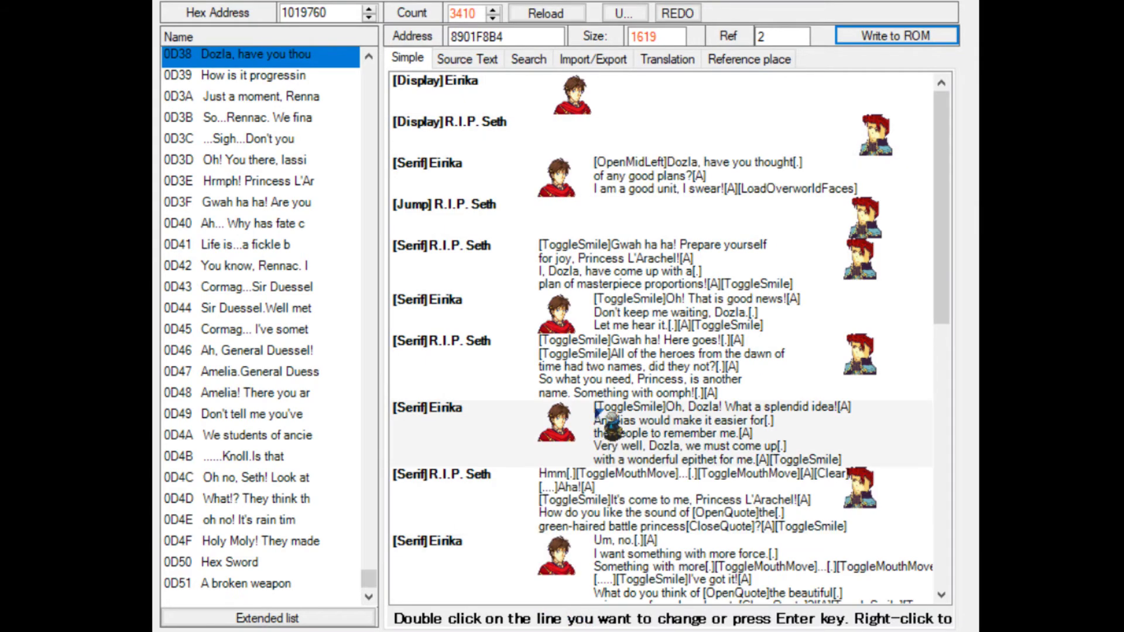
{"action": "left_click", "coordinate": [598, 409]}
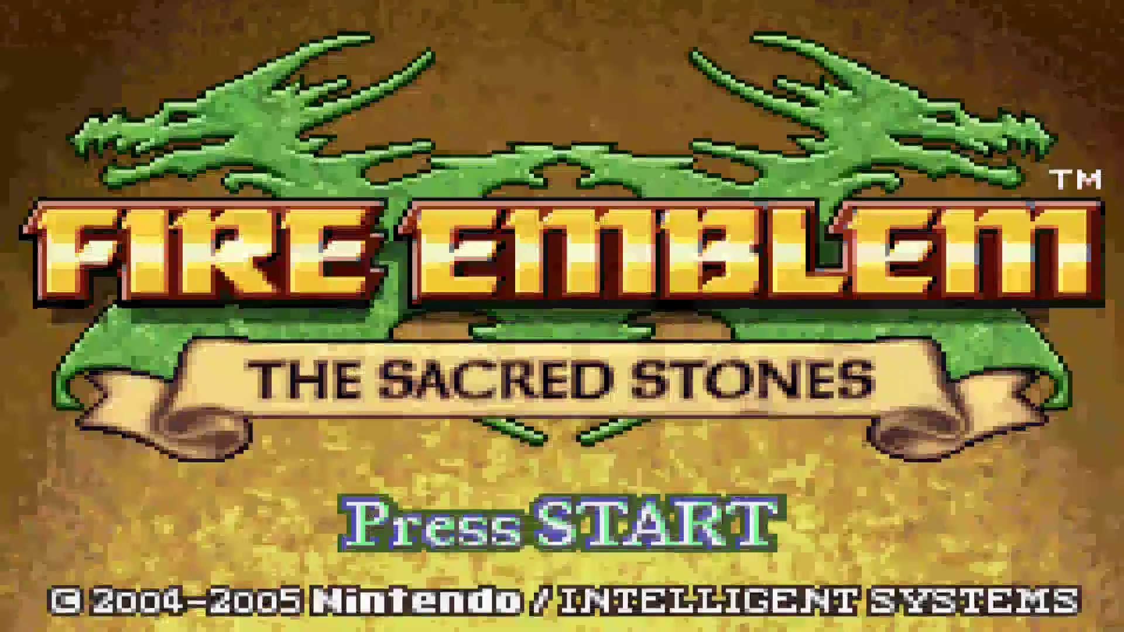
Switch to the running Fire Emblem: The Sacred Stones game and go from the title screen to the chapter map
{"action": "key", "text": "Return"}
{"action": "key", "text": "Return"}
{"action": "key", "text": "Return"}
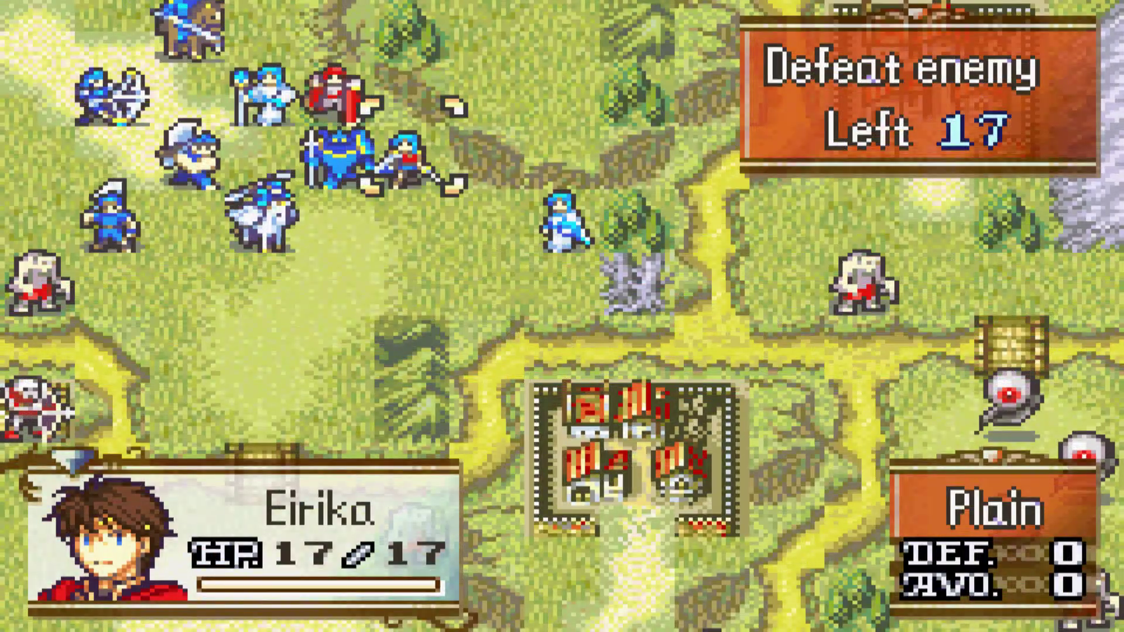
Move Eirika next to Seth on the map and start their talk event
{"action": "key", "text": "x"}
{"action": "key", "text": "Left"}
{"action": "key", "text": "Left"}
{"action": "key", "text": "Left"}
{"action": "key", "text": "Up"}
{"action": "key", "text": "x"}
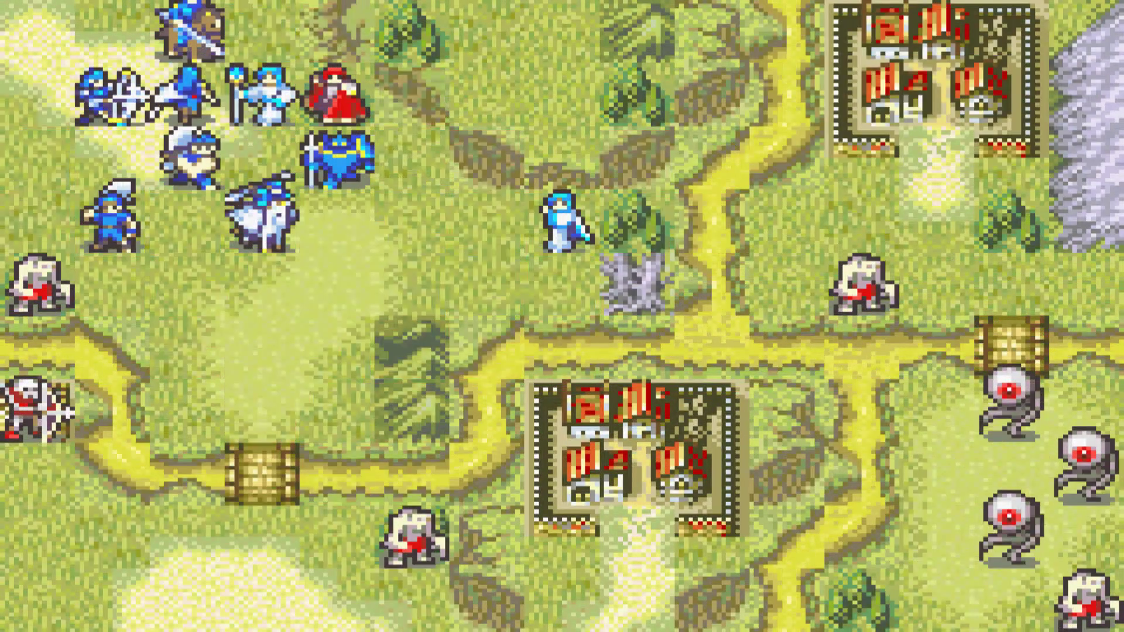
{"action": "key", "text": "x"}
{"action": "key", "text": "x"}
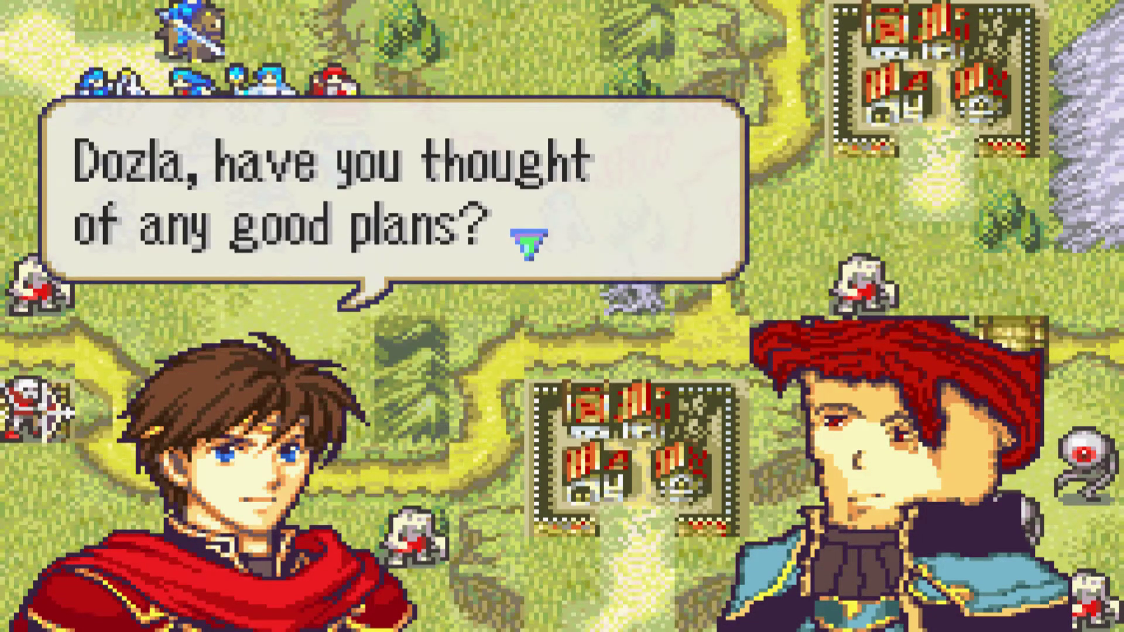
Read through the whole in-game conversation between Eirika and Seth, checking the portraits and the added line
{"action": "key", "text": "x"}
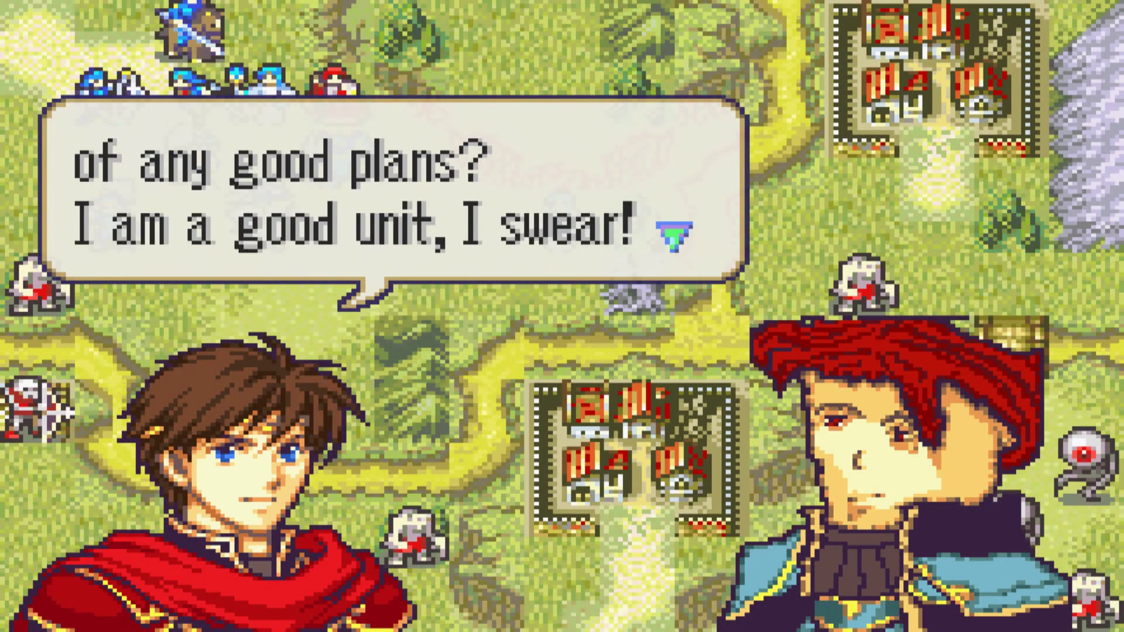
{"action": "key", "text": "x"}
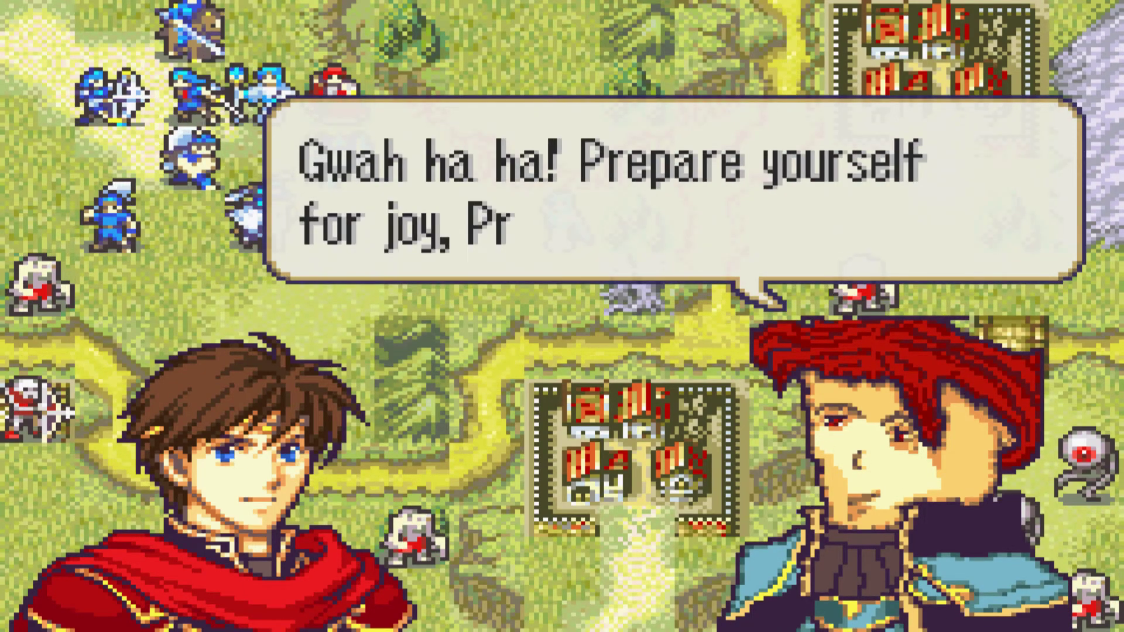
{"action": "key", "text": "x"}
{"action": "key", "text": "x"}
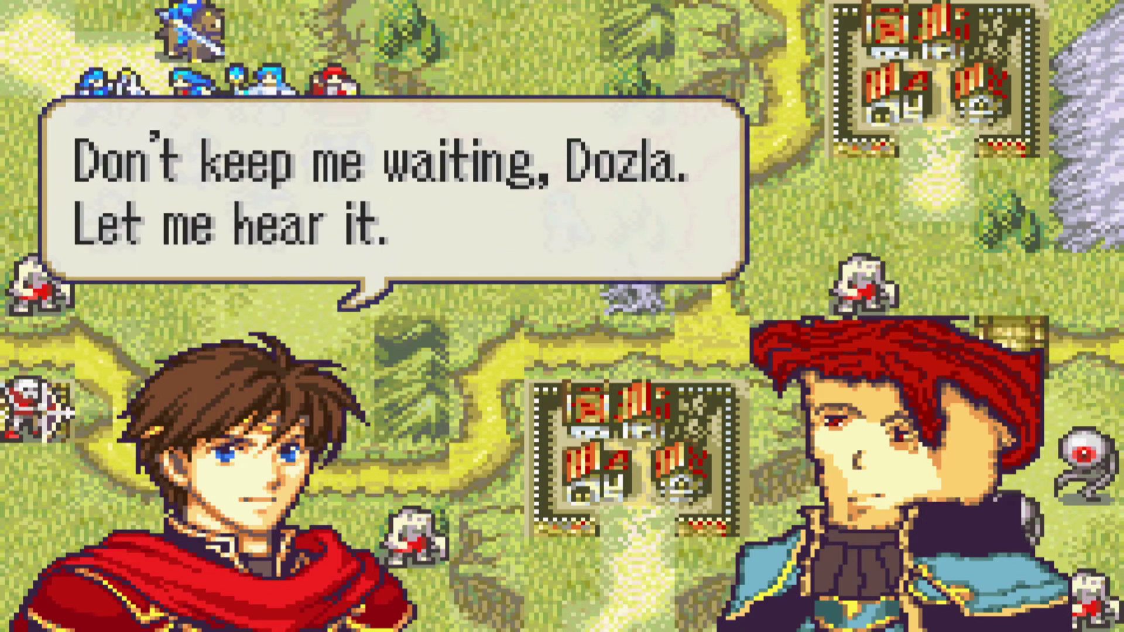
{"action": "key", "text": "x"}
{"action": "key", "text": "x"}
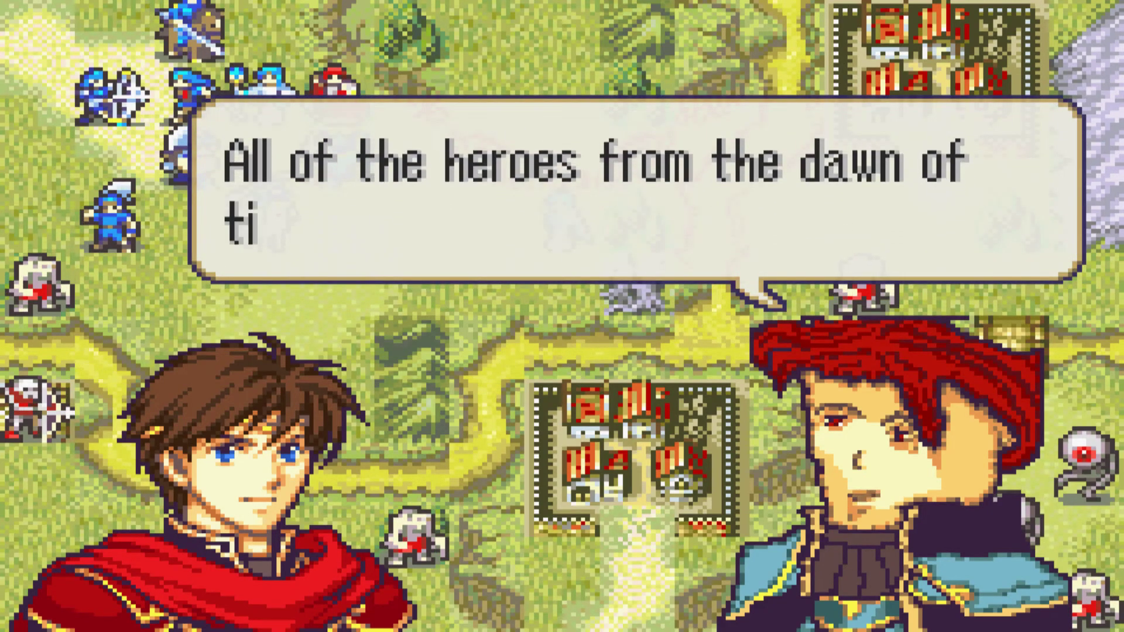
{"action": "key", "text": "x"}
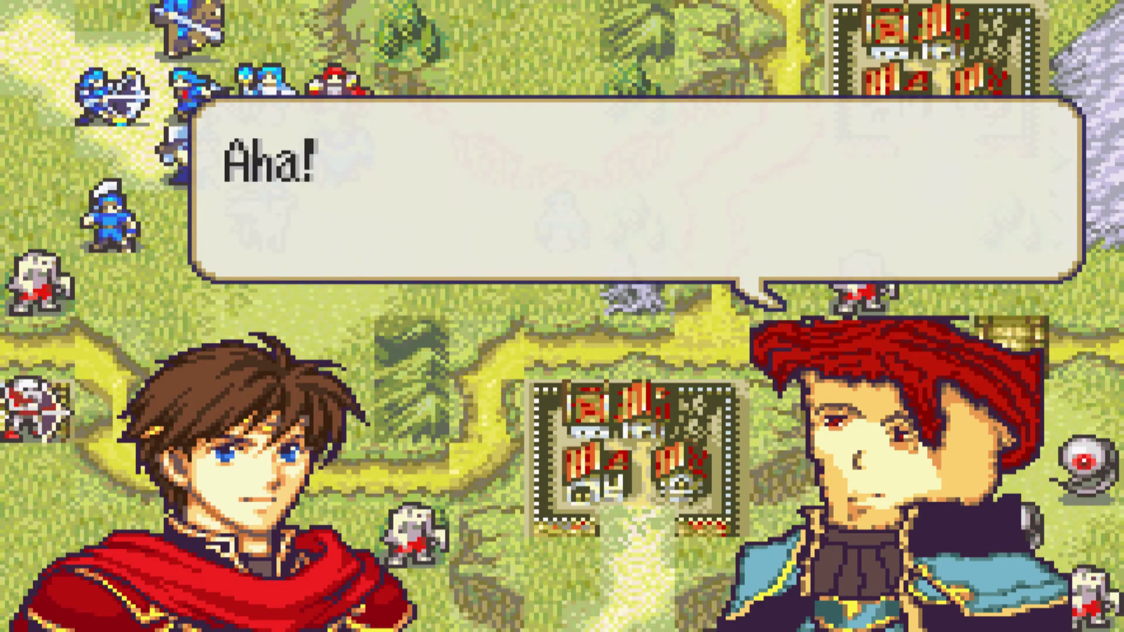
{"action": "key", "text": "x"}
{"action": "key", "text": "x"}
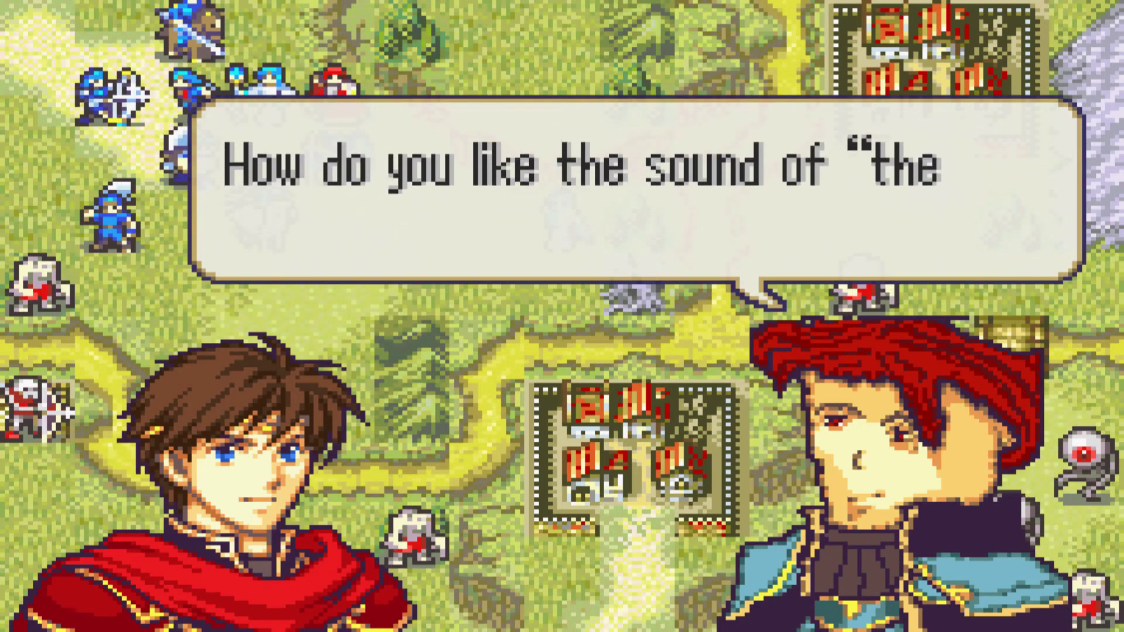
{"action": "key", "text": "x"}
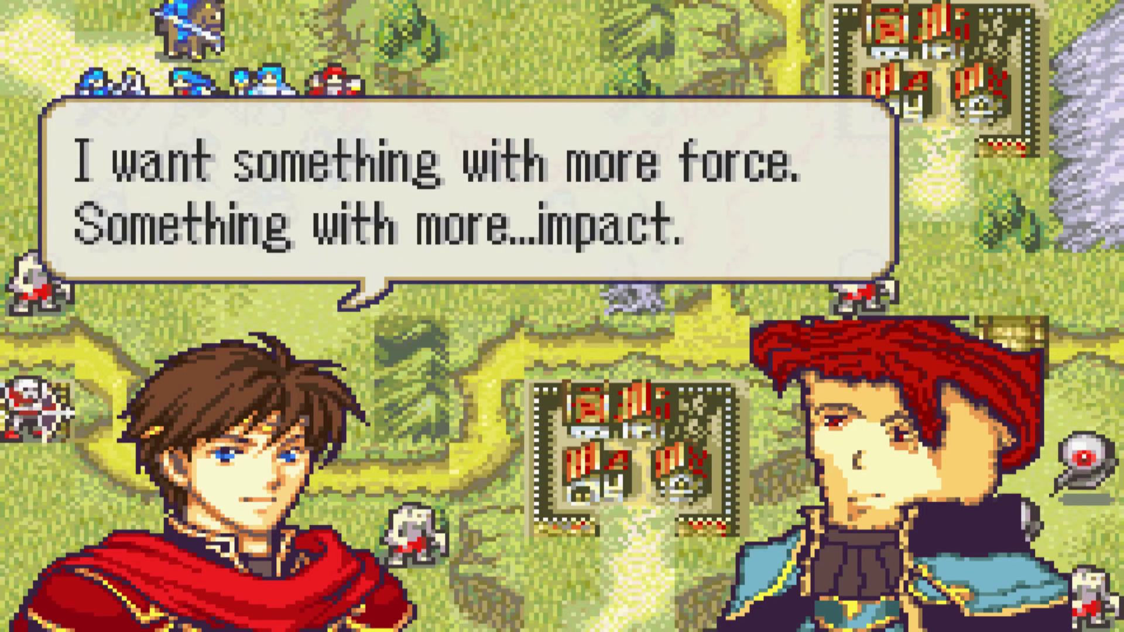
{"action": "key", "text": "x"}
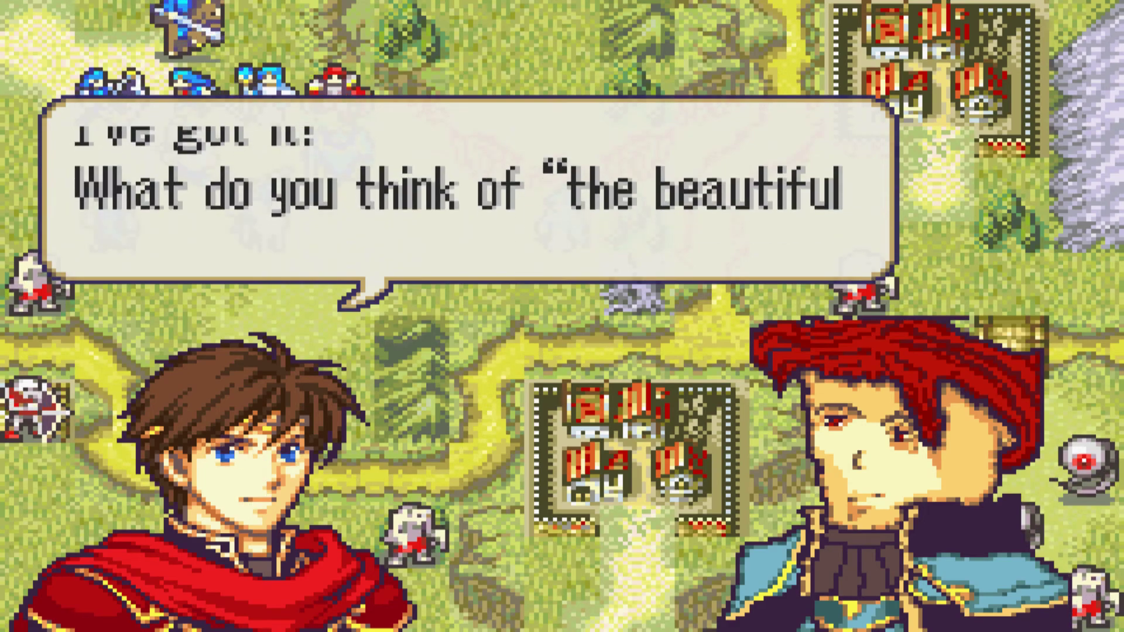
{"action": "key", "text": "x"}
{"action": "key", "text": "x"}
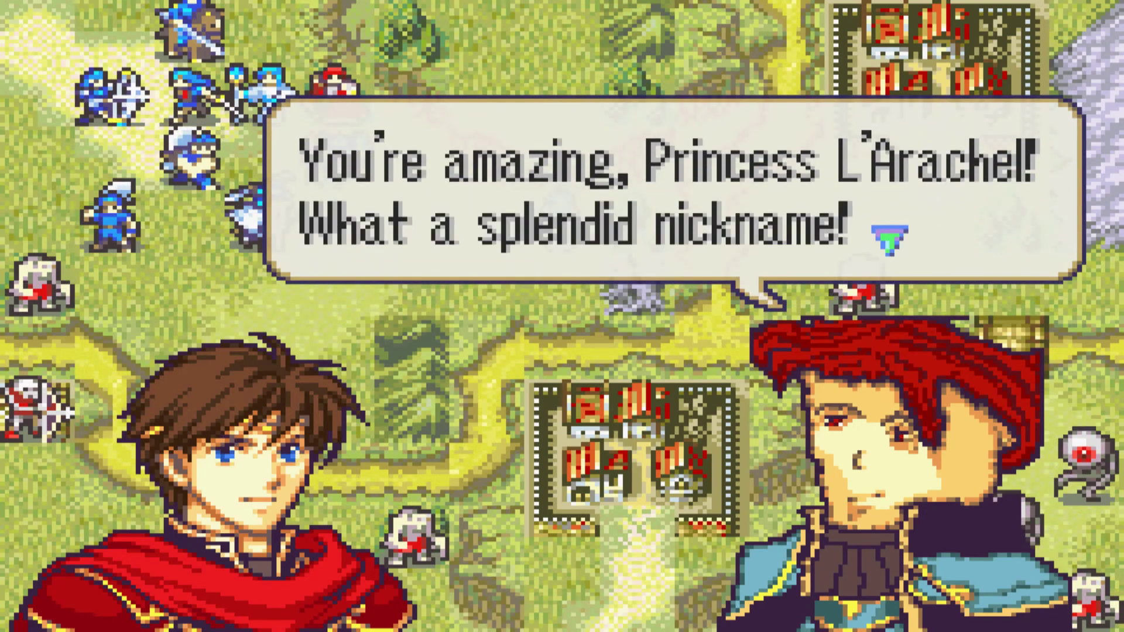
{"action": "key", "text": "x"}
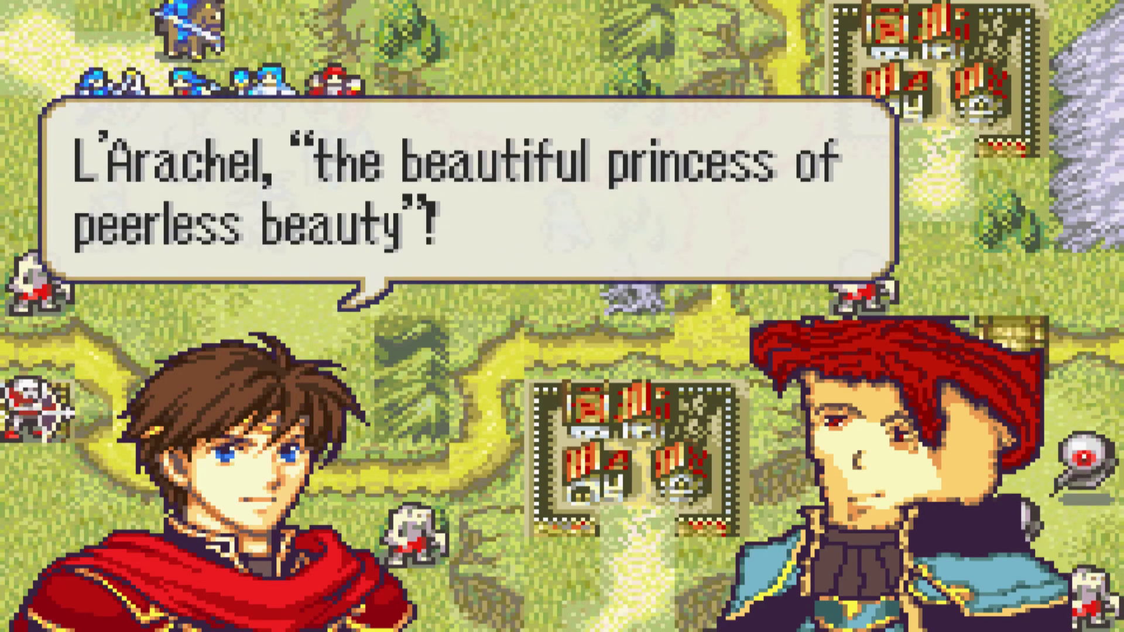
{"action": "key", "text": "x"}
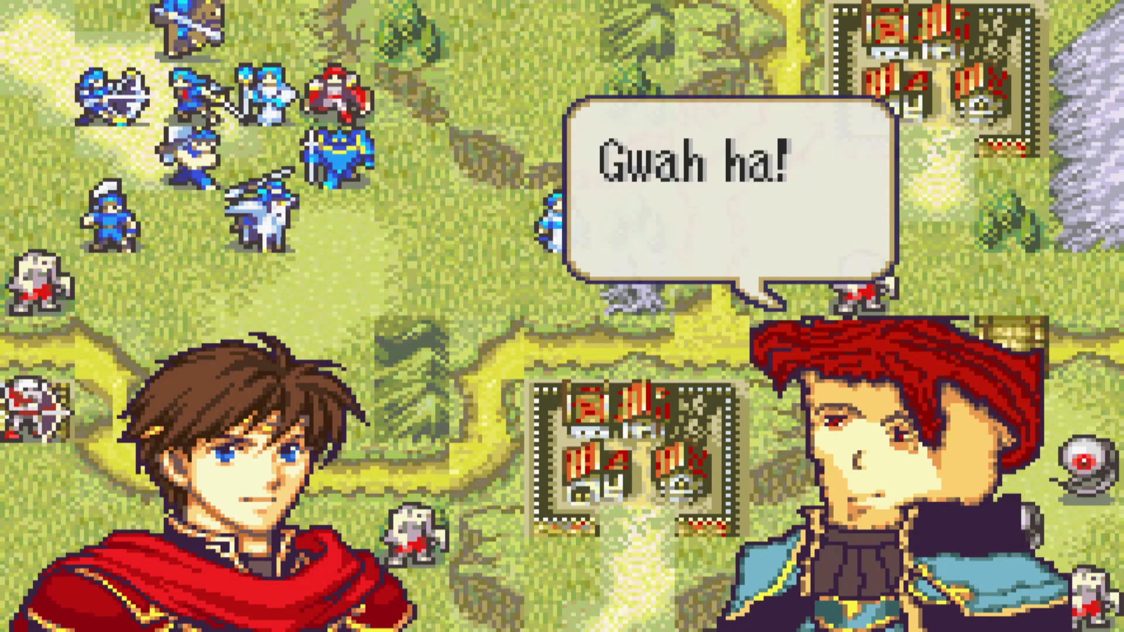
{"action": "key", "text": "x"}
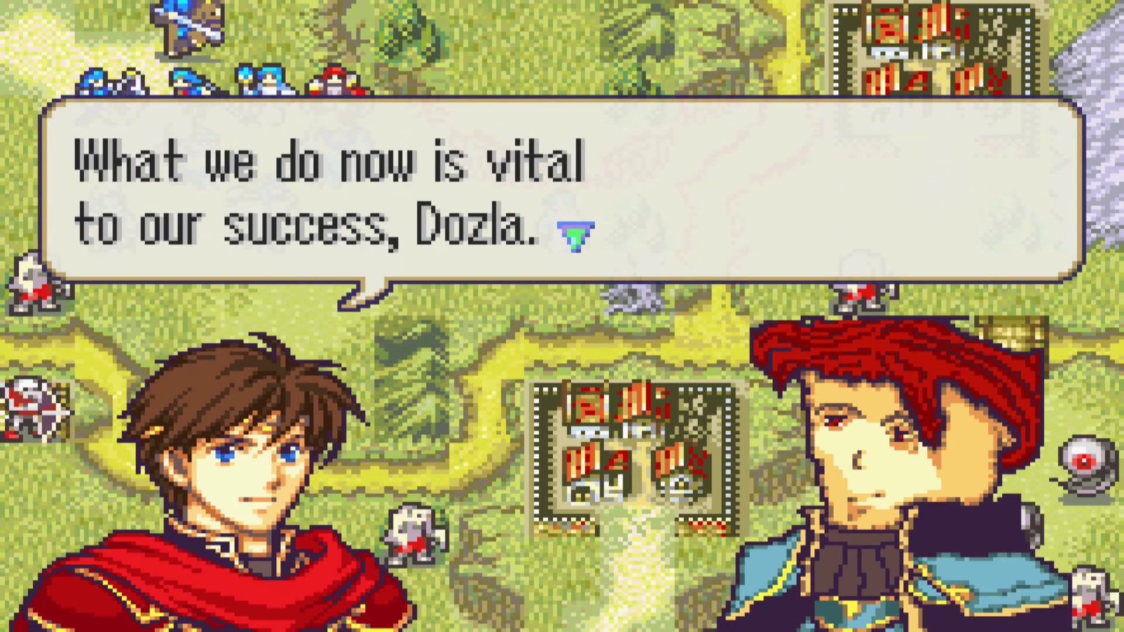
{"action": "key", "text": "x"}
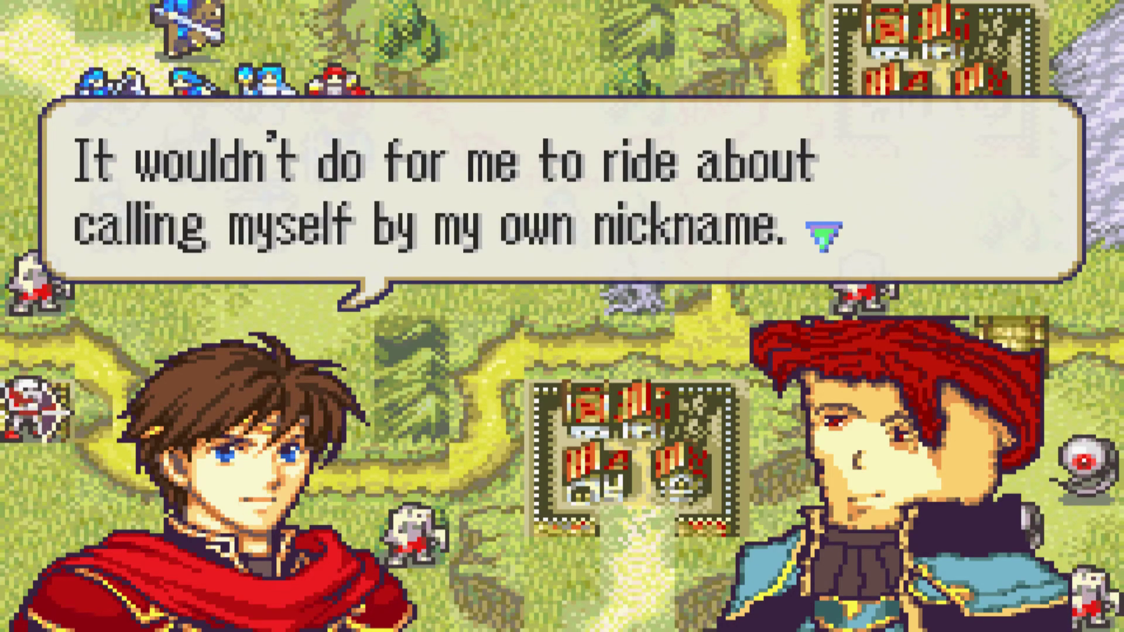
{"action": "key", "text": "x"}
{"action": "key", "text": "x"}
{"action": "key", "text": "x"}
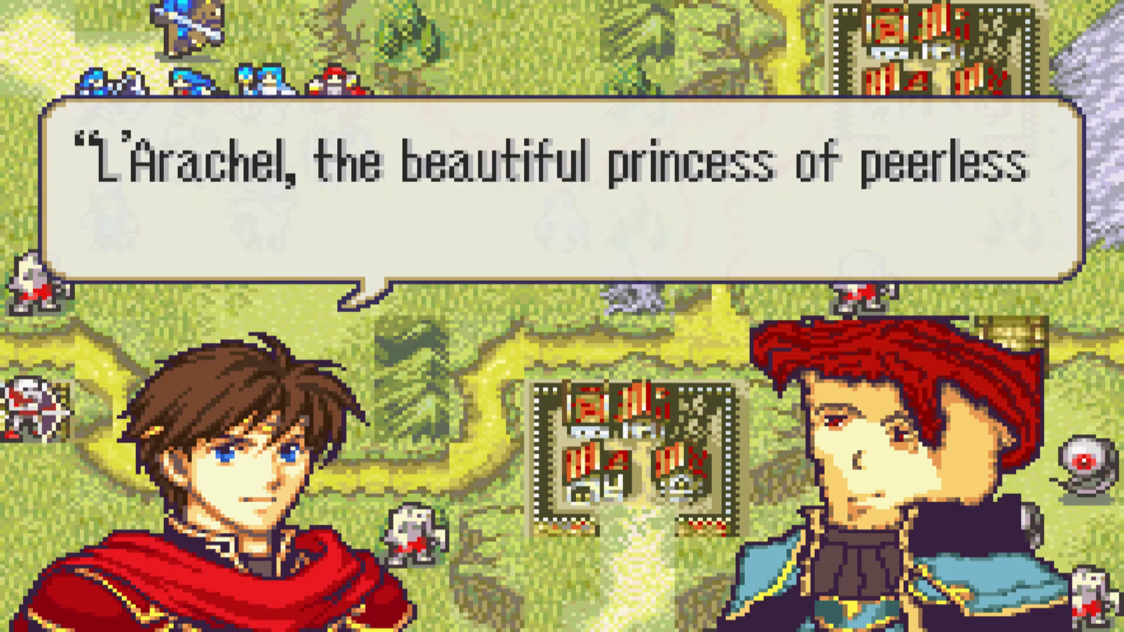
{"action": "key", "text": "x"}
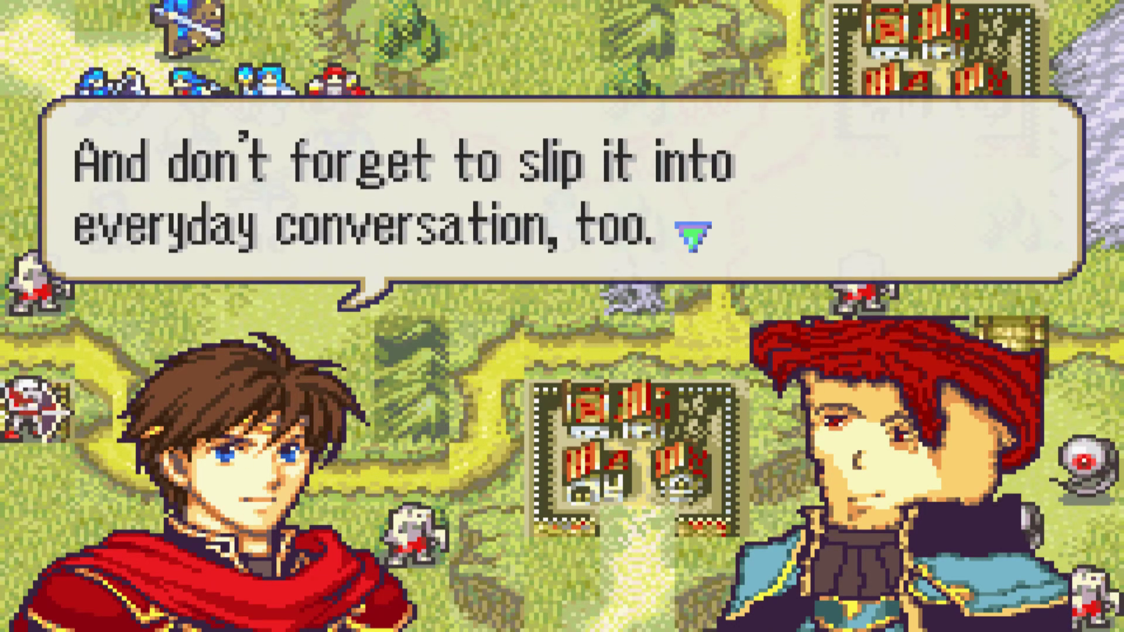
{"action": "key", "text": "x"}
{"action": "key", "text": "x"}
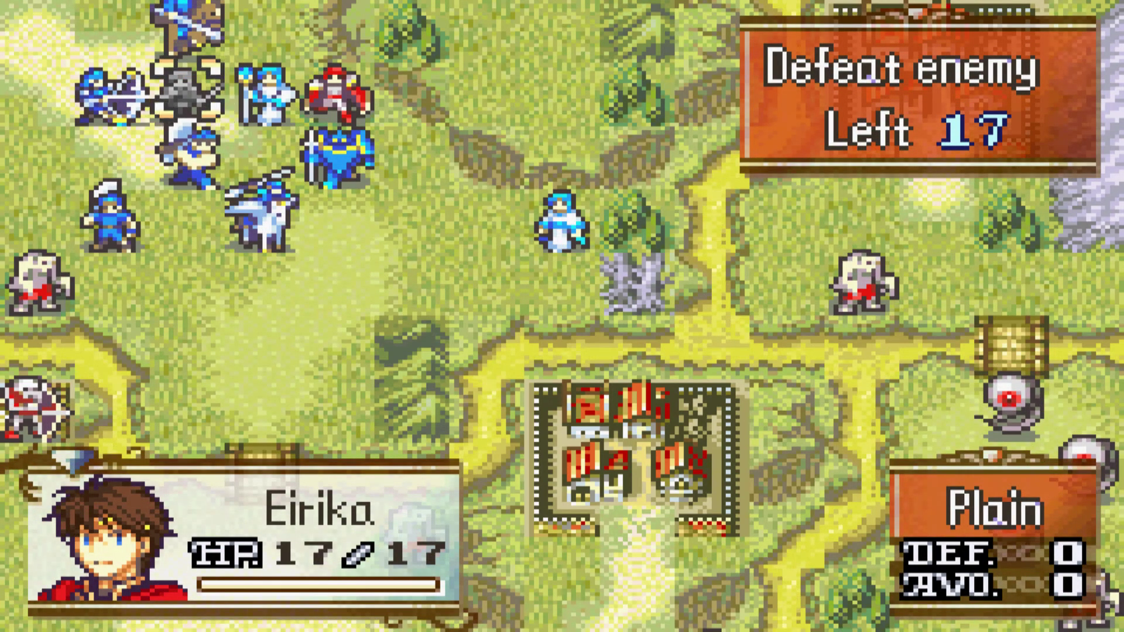
{"action": "key", "text": "Down"}
{"action": "key", "text": "Down"}
{"action": "key", "text": "Right"}
{"action": "key", "text": "Up"}
{"action": "key", "text": "Left"}
{"action": "key", "text": "Up"}
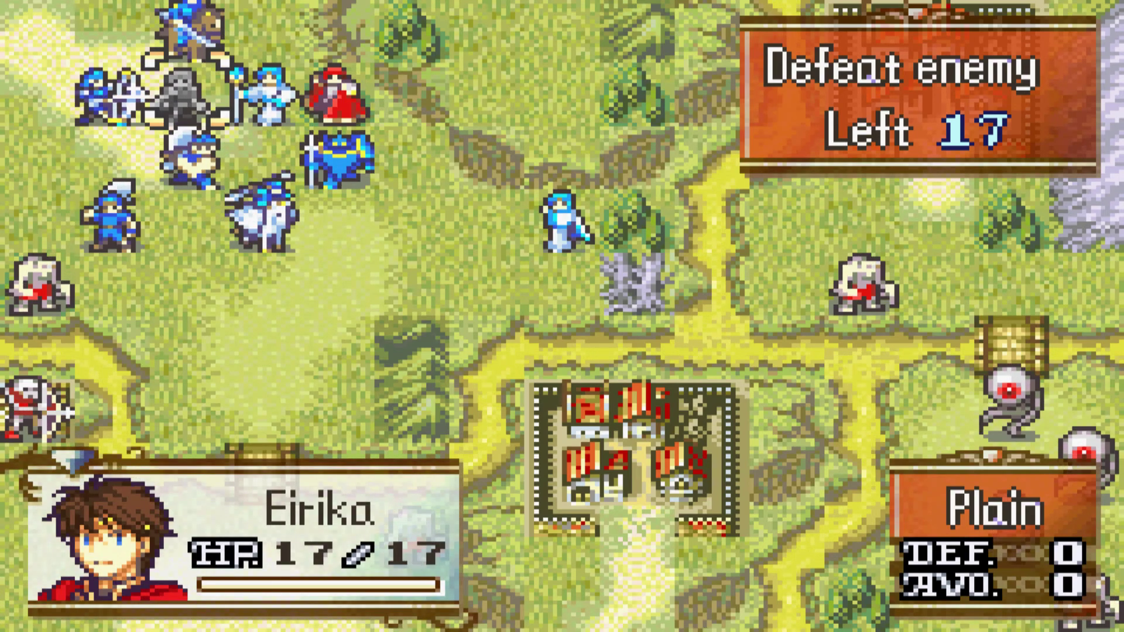